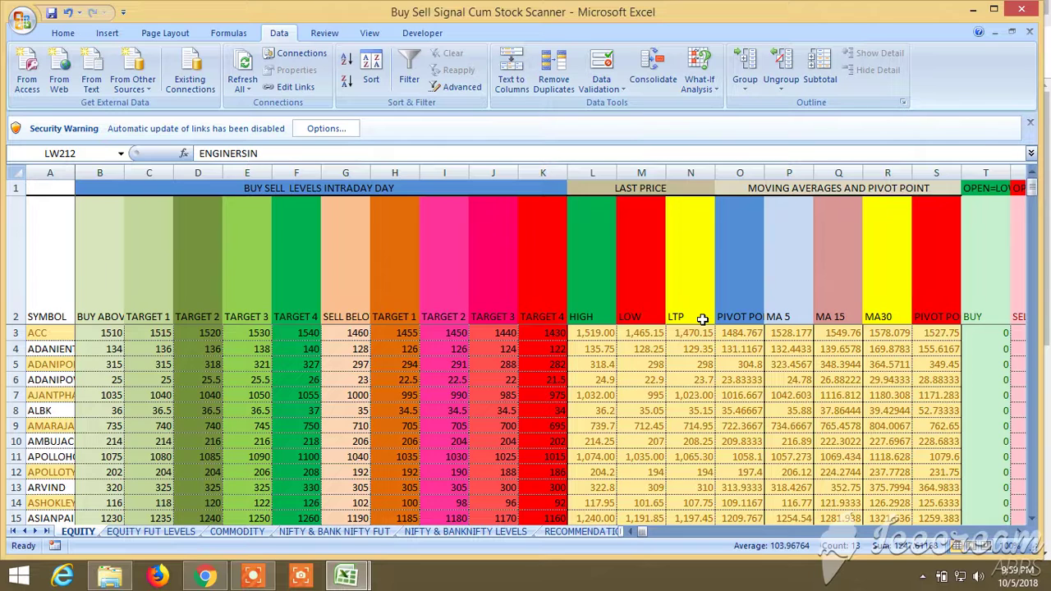
Step: Enable filtering on header row 2 and limit the SELL column under PROBABILITY 3 to rows with 0
left_click(19, 278)
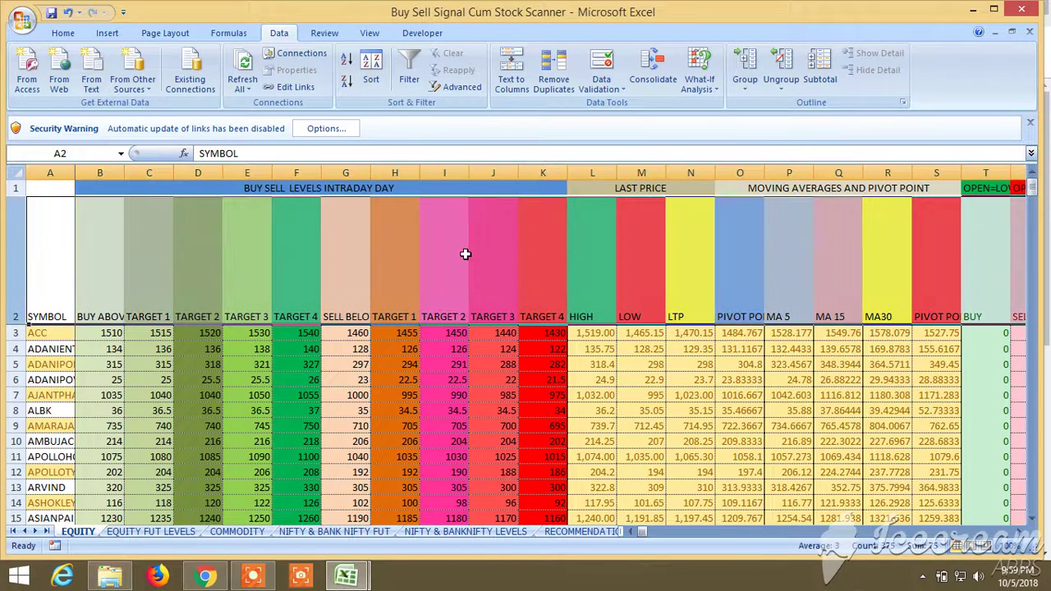
left_click(414, 81)
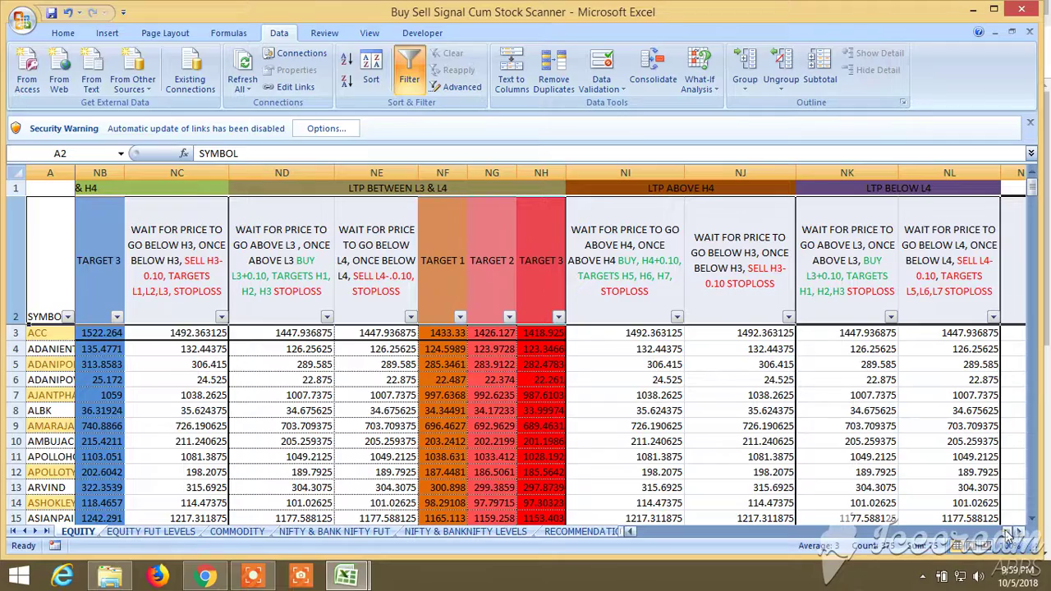
left_click_drag(1008, 533, 926, 558)
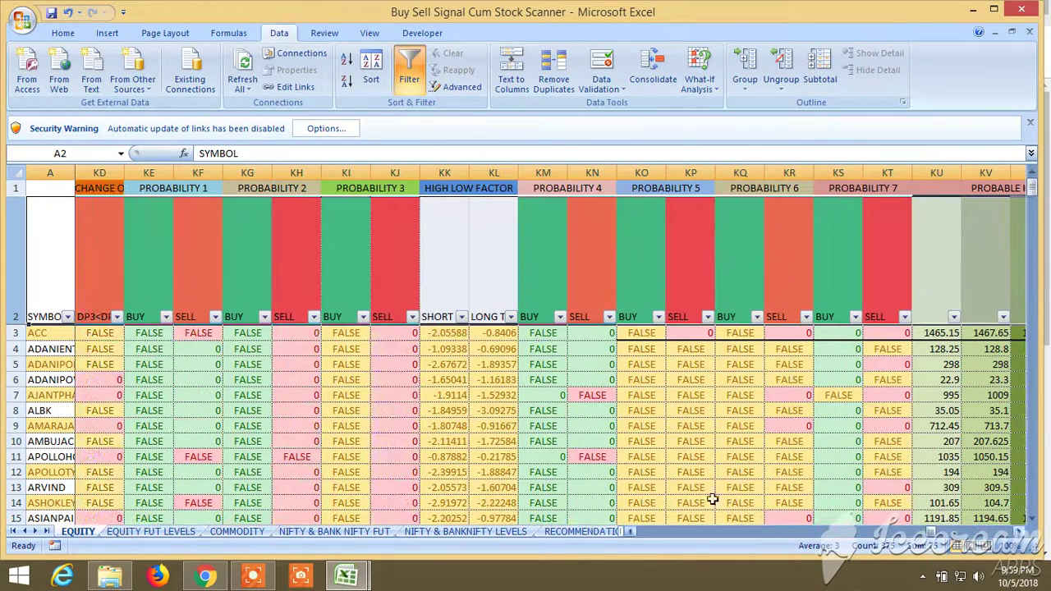
left_click(412, 318)
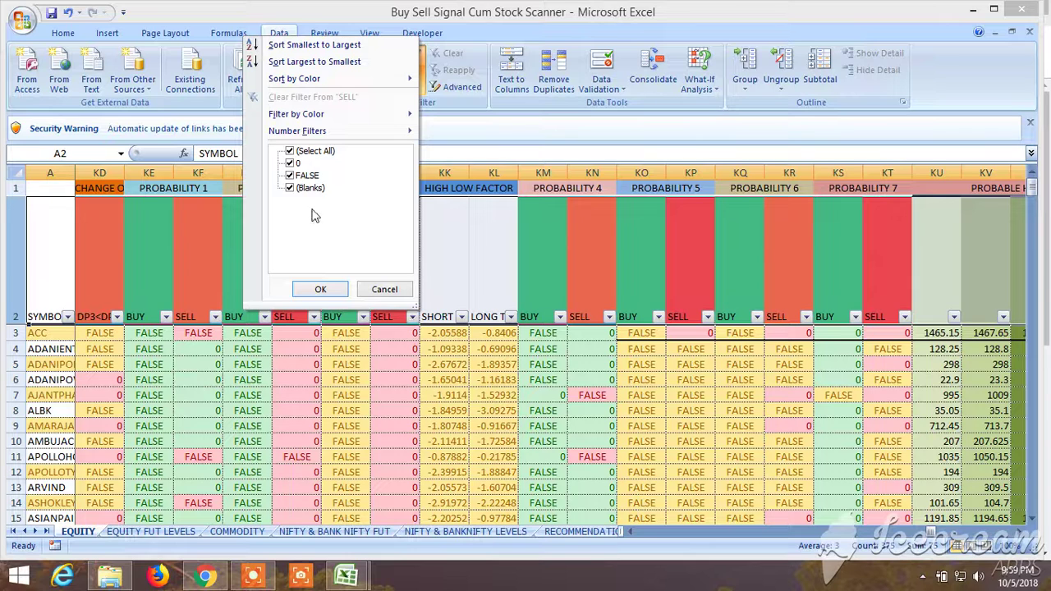
left_click(290, 188)
left_click(289, 176)
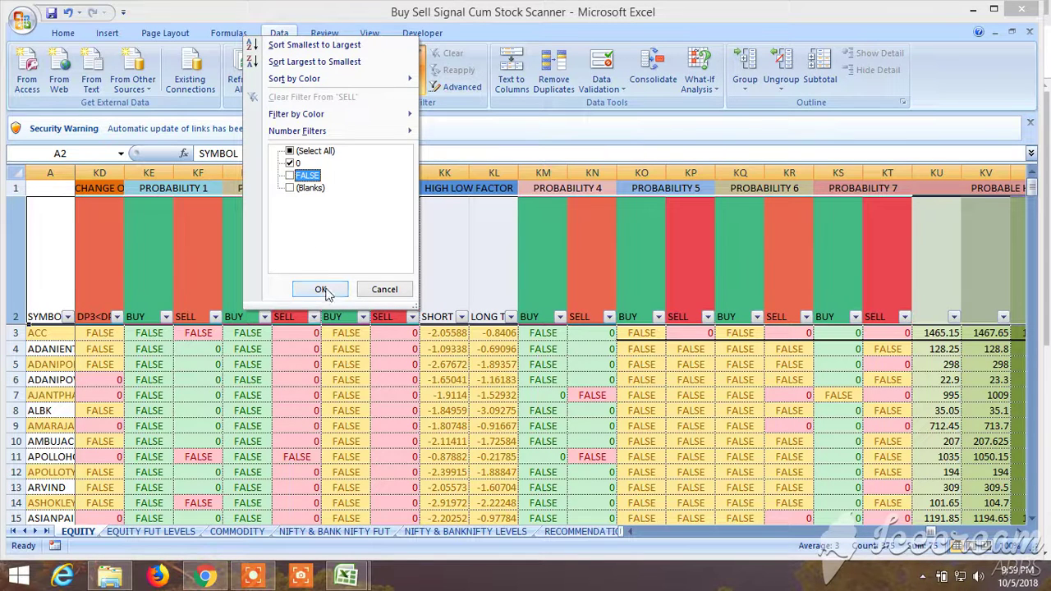
left_click(322, 289)
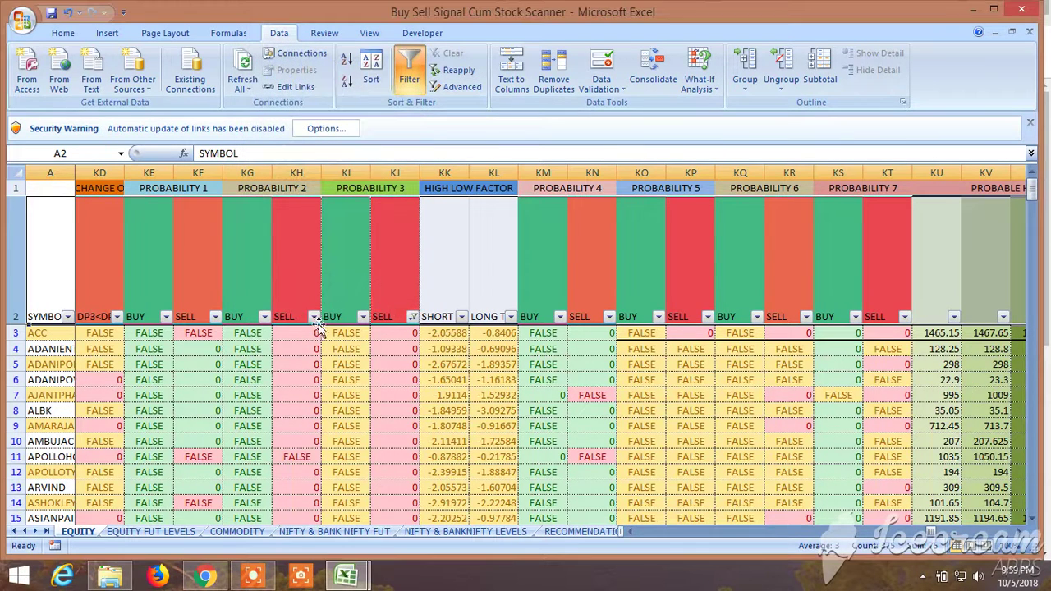
Step: Filter out FALSE from the SELL columns under PROBABILITY 2 and PROBABILITY 1, keeping only 0
left_click(315, 316)
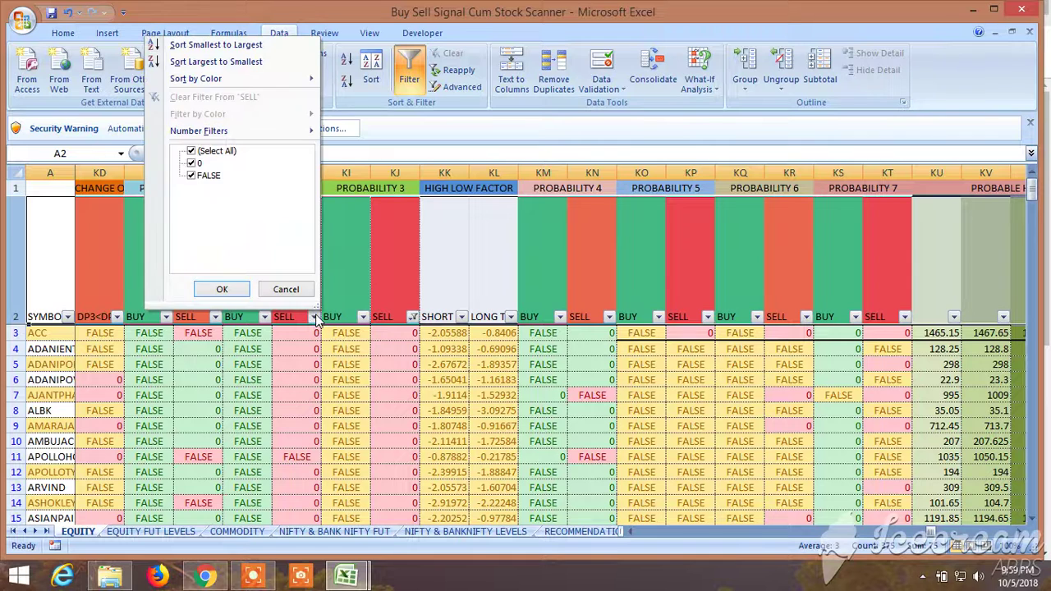
left_click(197, 179)
left_click(222, 290)
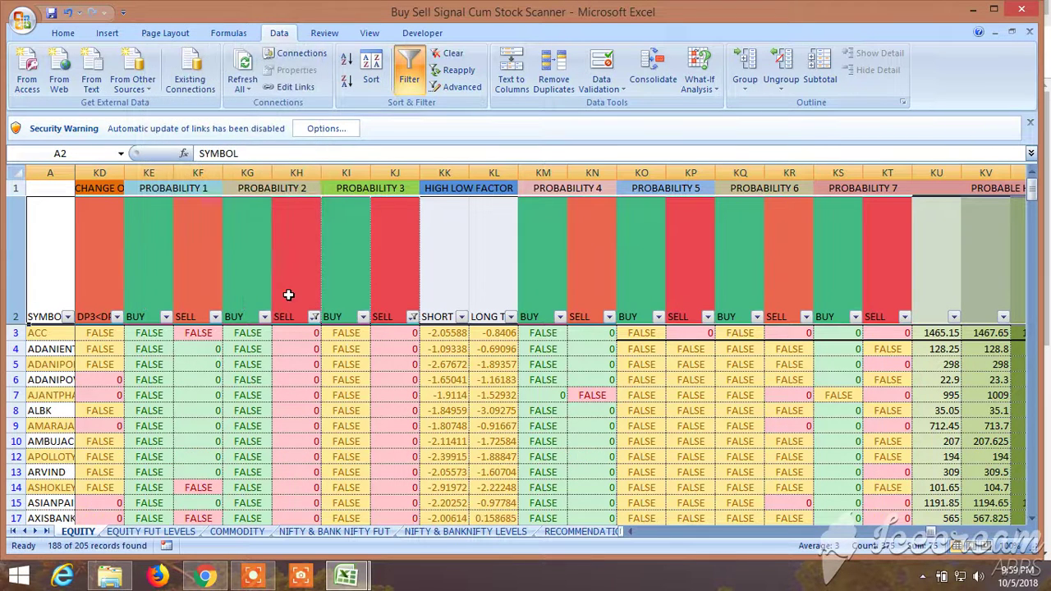
left_click(216, 317)
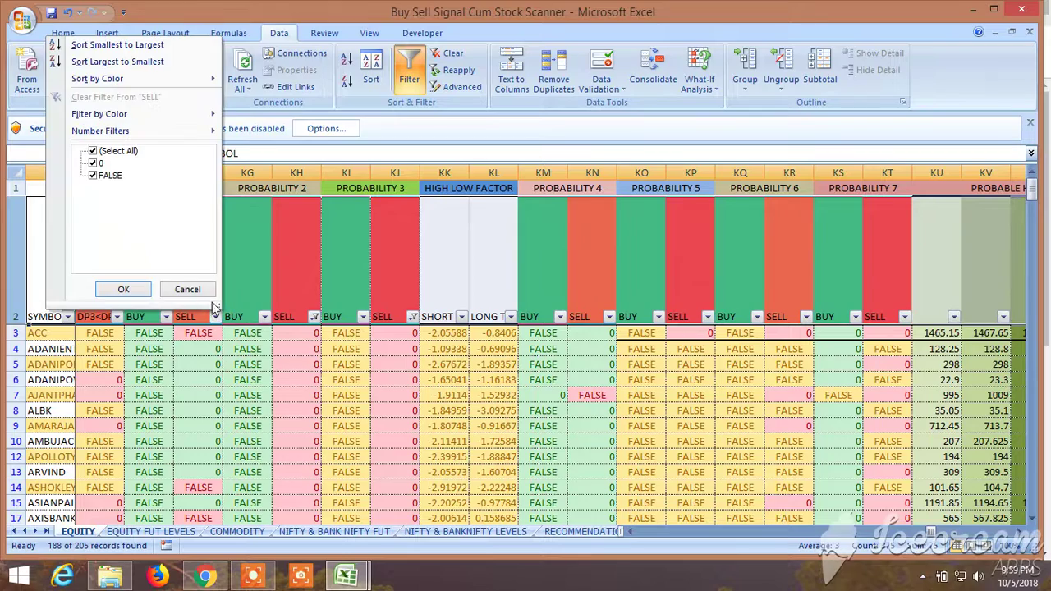
left_click(92, 175)
left_click(123, 289)
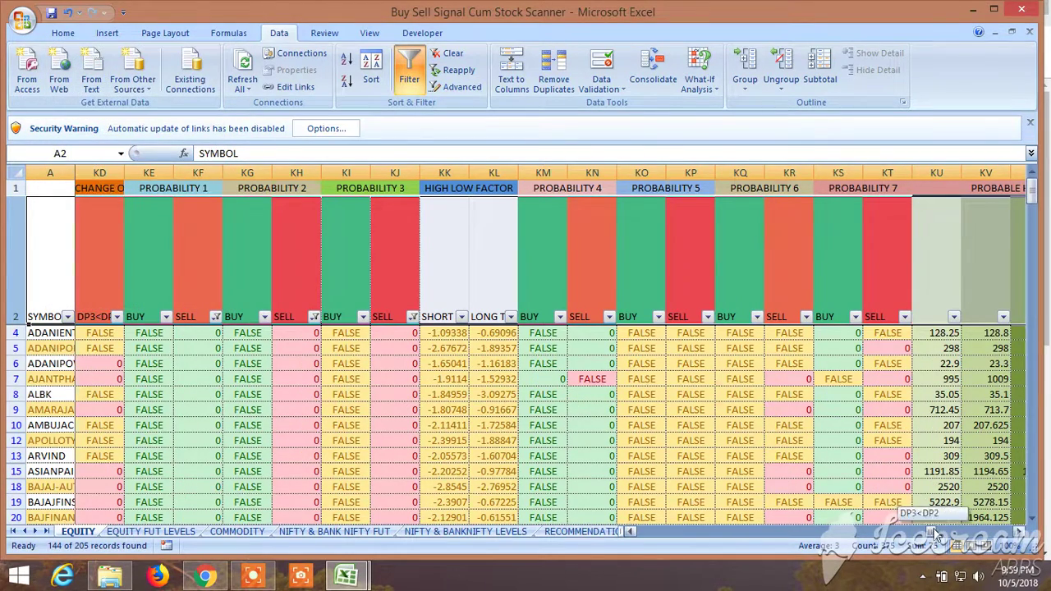
Step: Apply a number filter to the LTP column for values greater than 100
left_click_drag(933, 540, 653, 539)
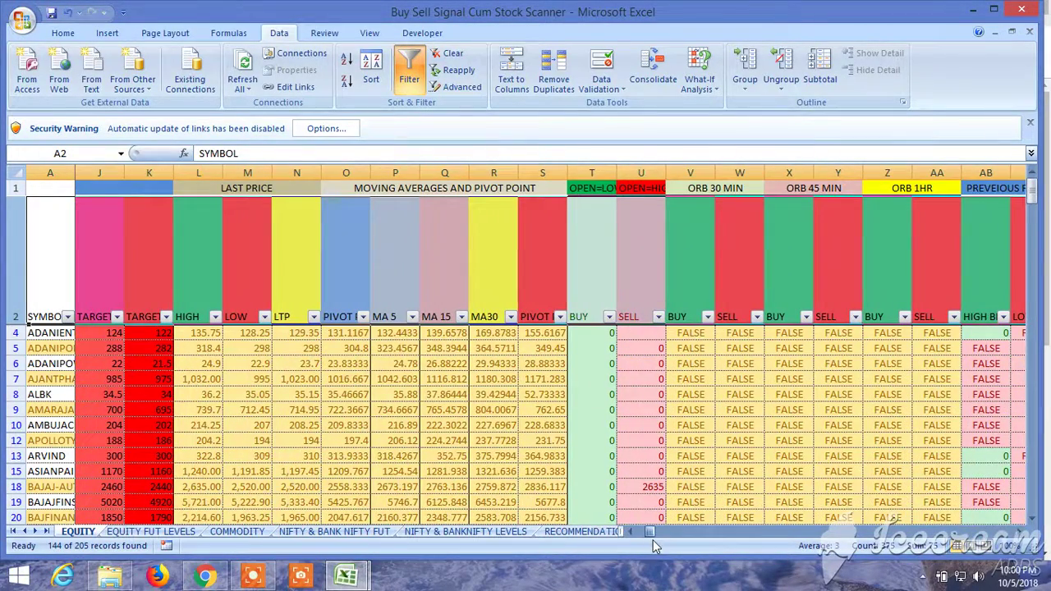
left_click(313, 317)
mouse_move(230, 131)
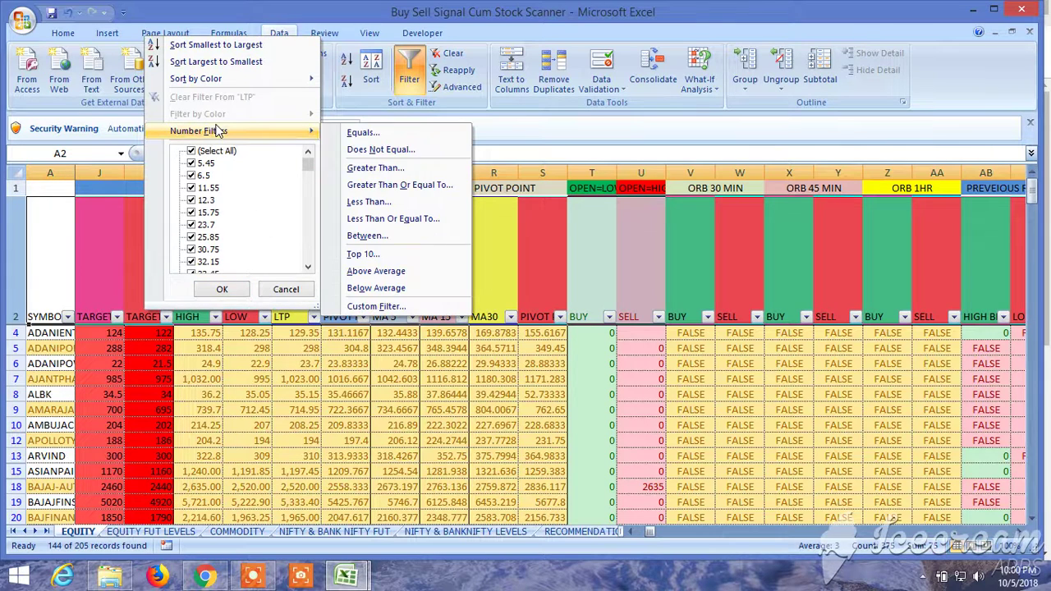
left_click(416, 167)
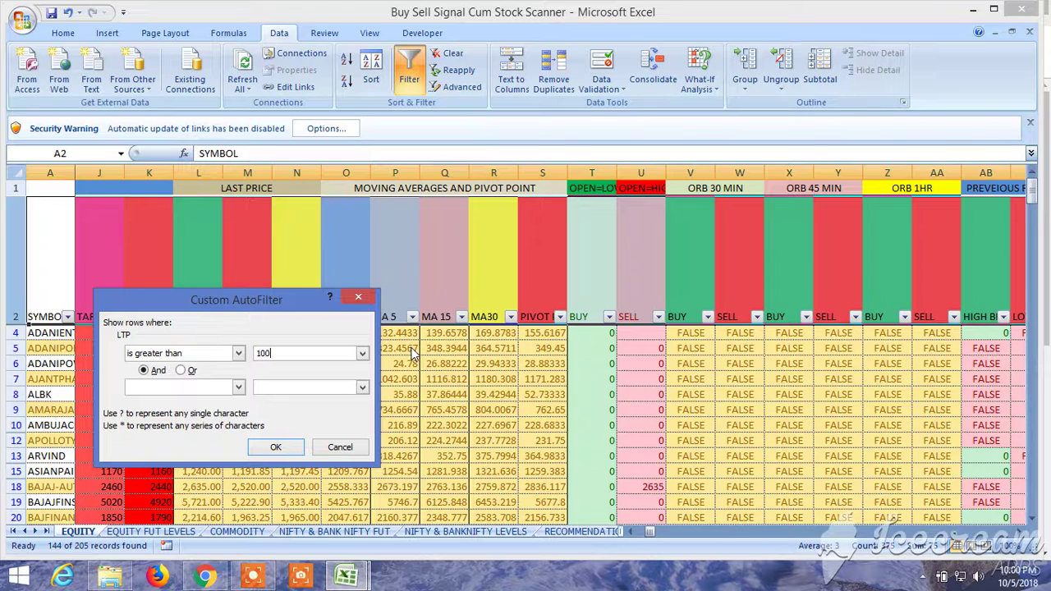
left_click(276, 446)
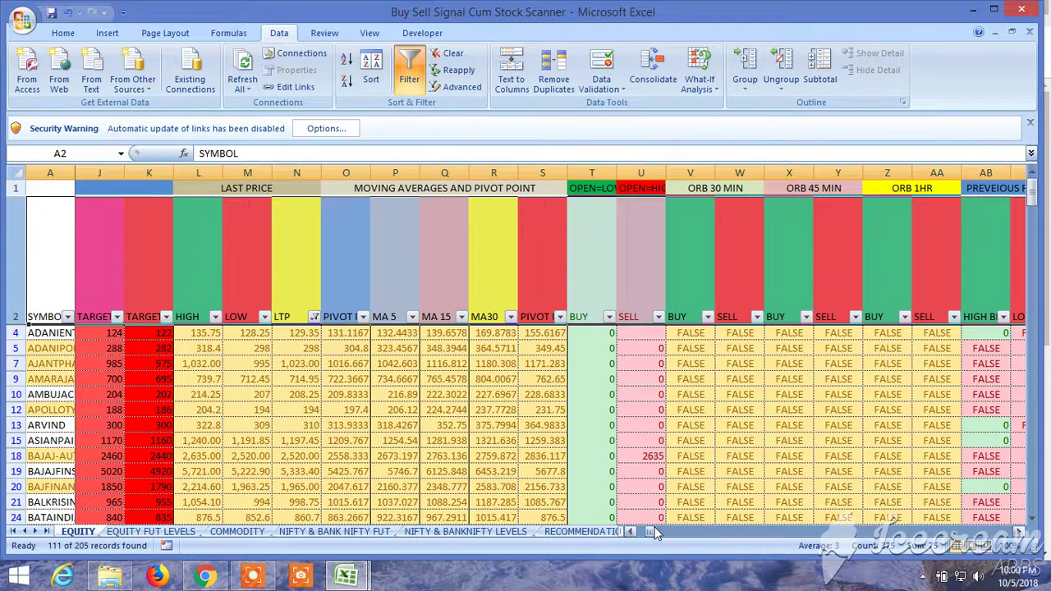
Step: Filter out 0 from the SELL column under OPEN=HIGH (column U)
scroll(649, 424, "down", 4)
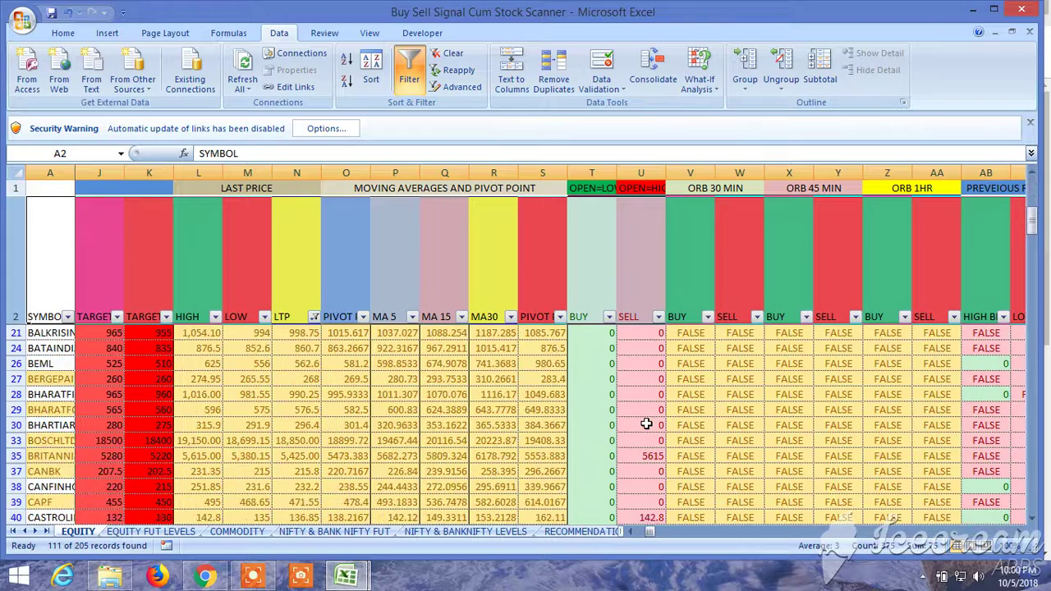
scroll(647, 424, "up", 4)
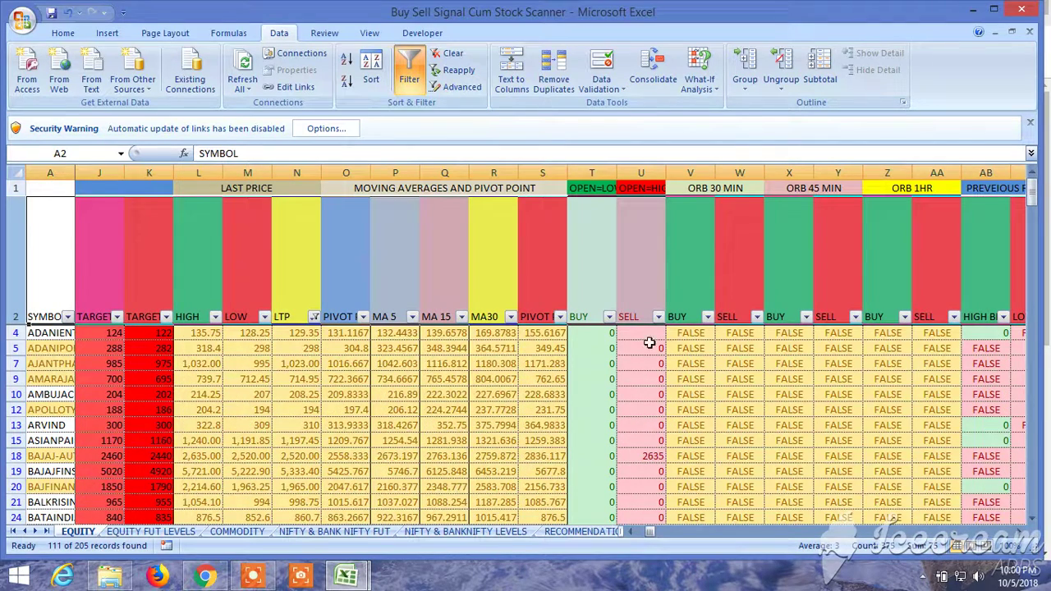
left_click(658, 317)
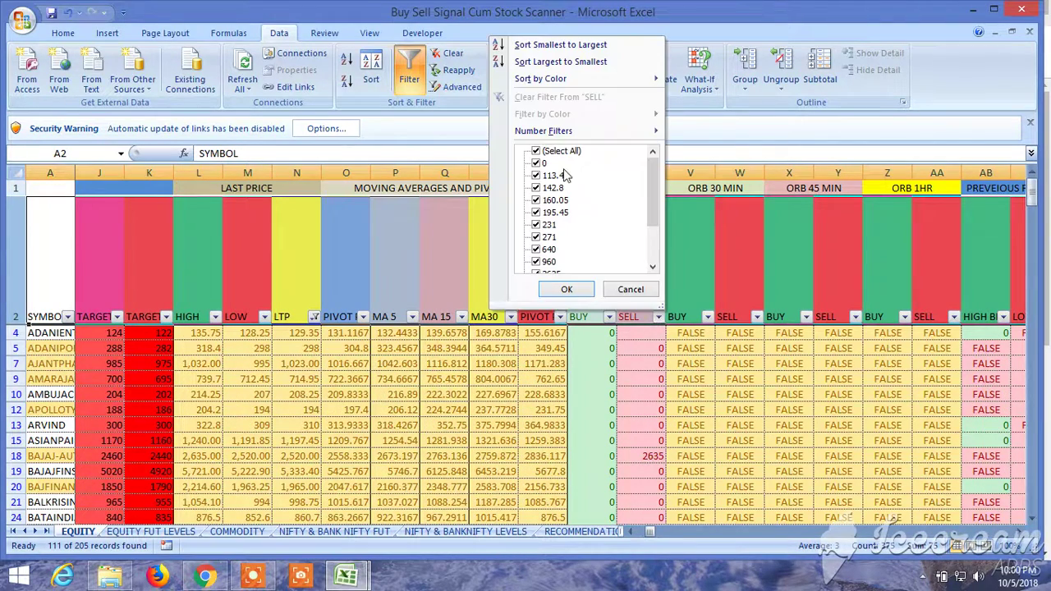
left_click(538, 163)
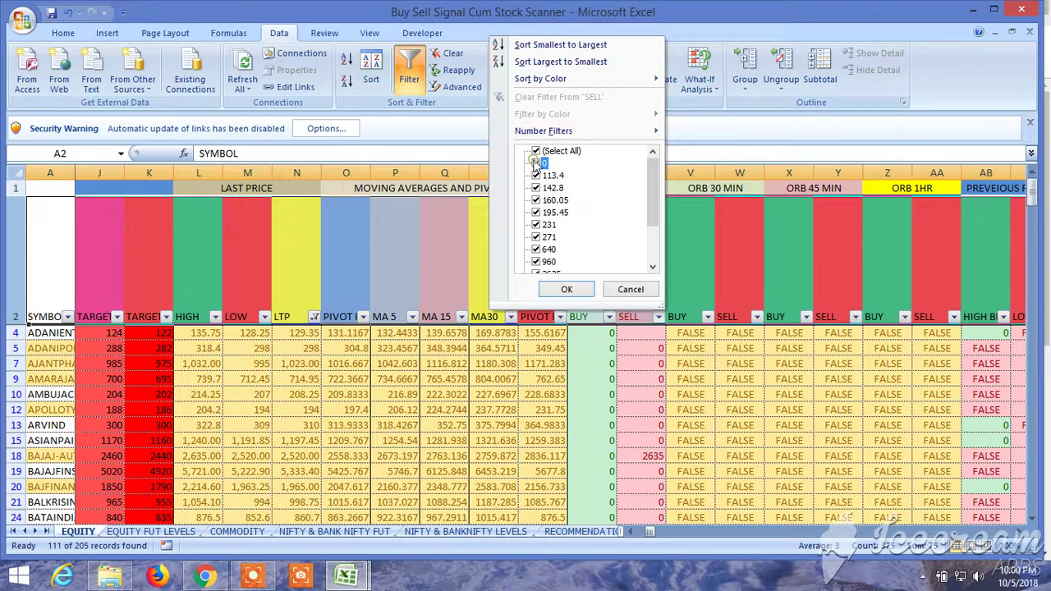
left_click(566, 291)
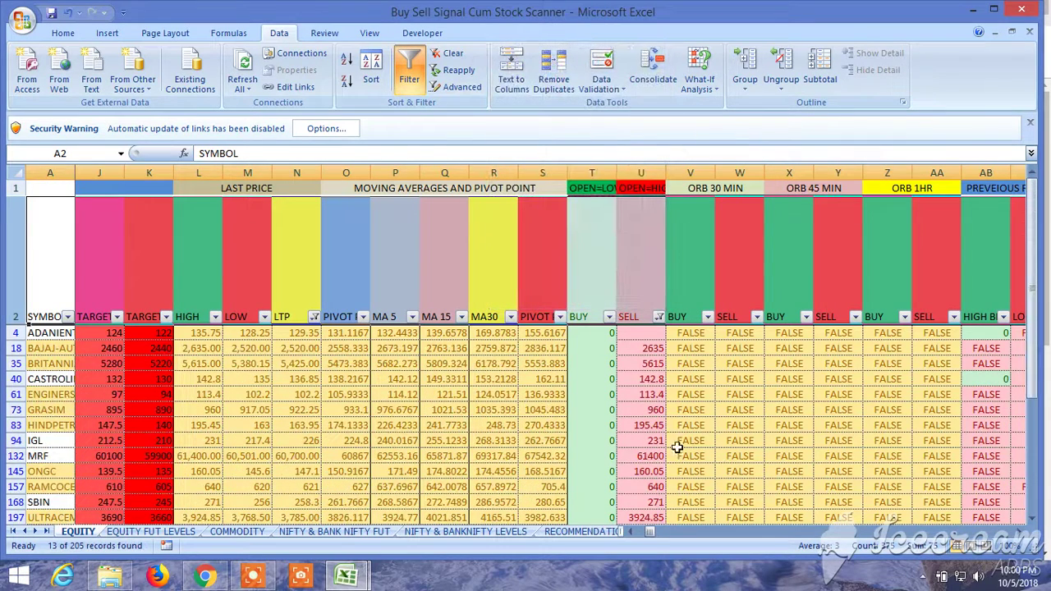
Step: Filter the LTP CLOSE TO LOWER BAND OF PC column to show only TRUE rows
left_click_drag(648, 535, 679, 545)
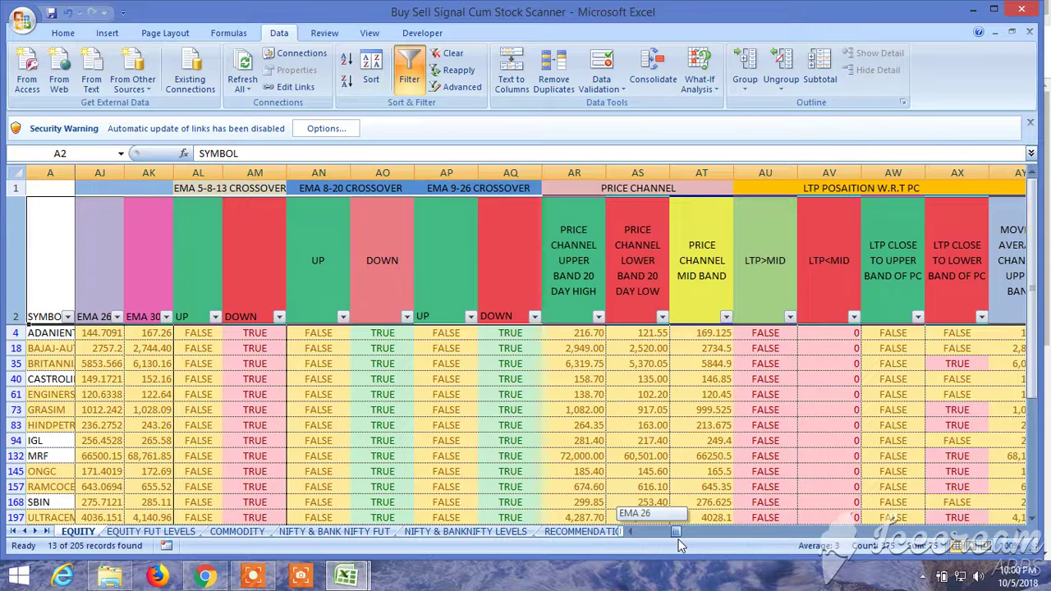
left_click_drag(678, 541, 686, 539)
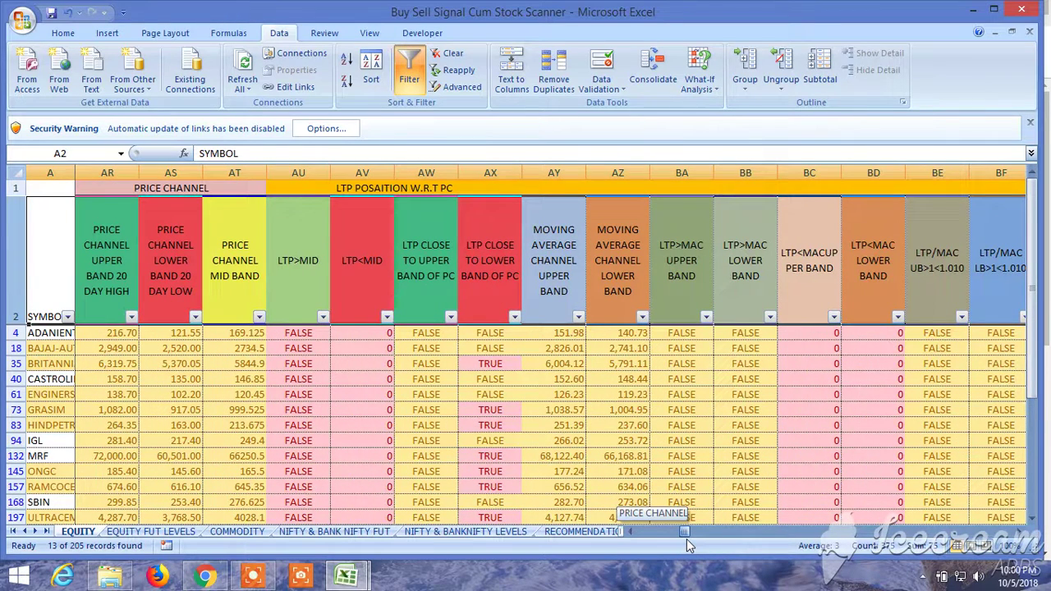
left_click_drag(686, 538, 687, 539)
scroll(504, 433, "down", 1)
scroll(504, 432, "up", 1)
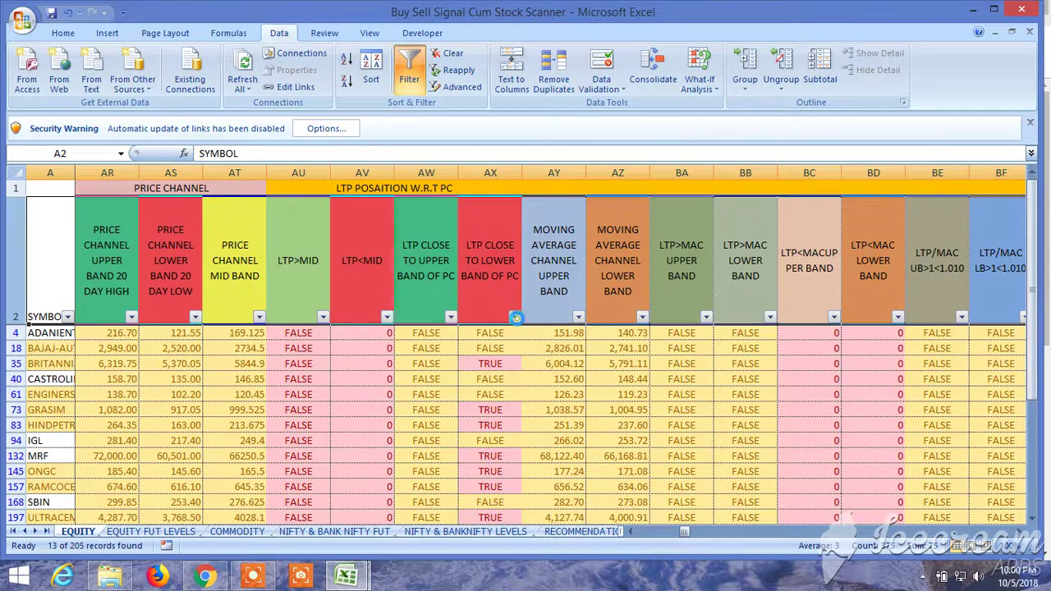
left_click(515, 318)
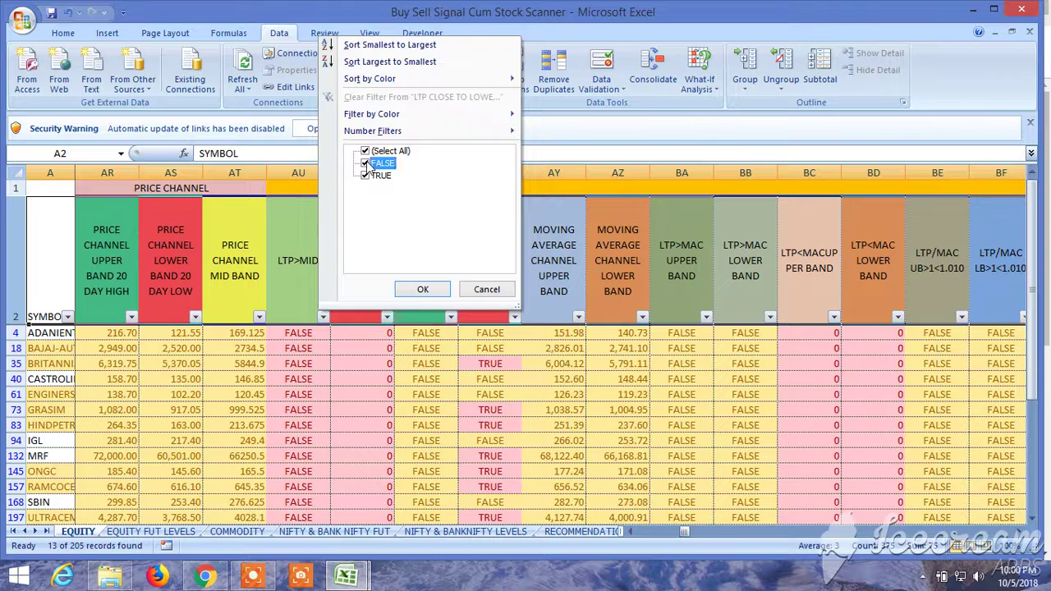
left_click(376, 163)
left_click(422, 289)
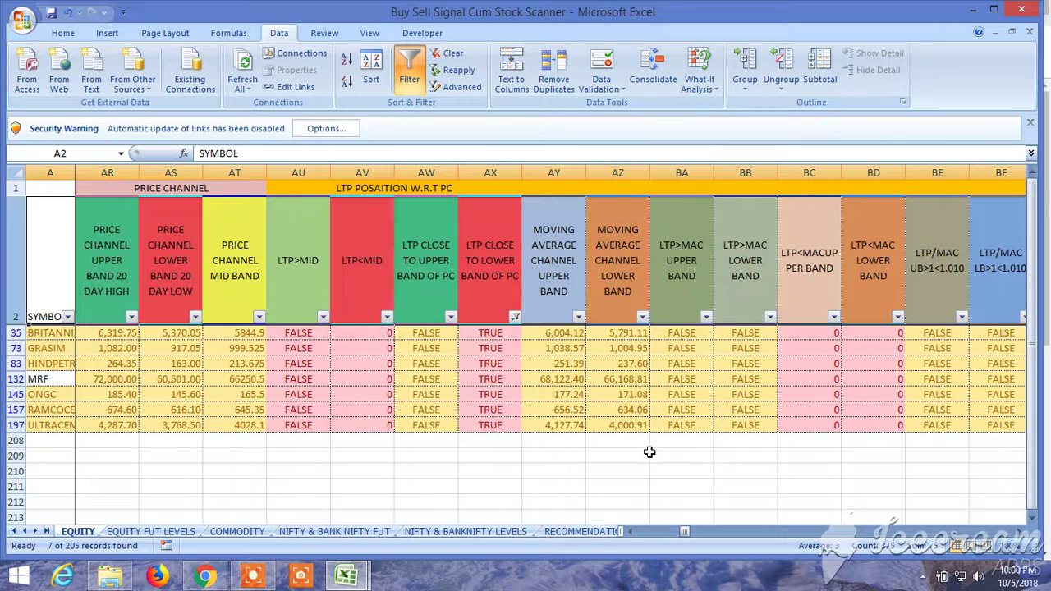
Step: Include FALSE rows again in the LTP CLOSE TO LOWER BAND OF PC filter
left_click(515, 316)
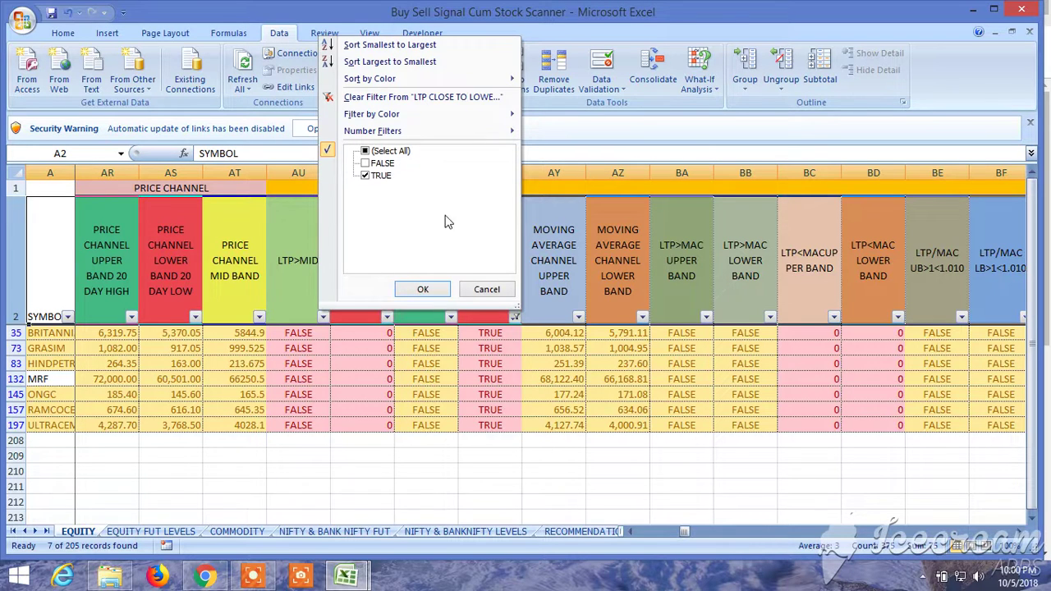
left_click(366, 163)
left_click(422, 289)
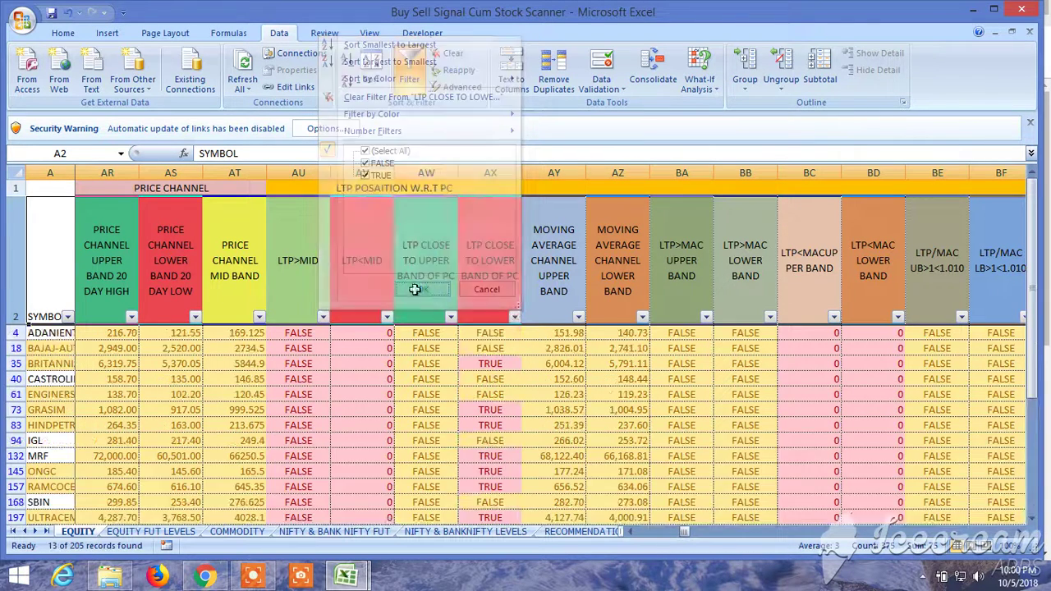
Step: Examine the moving average channel and Bollinger Band columns for the filtered stocks
left_click(1018, 533)
left_click(1018, 532)
left_click(1018, 532)
left_click(1018, 532)
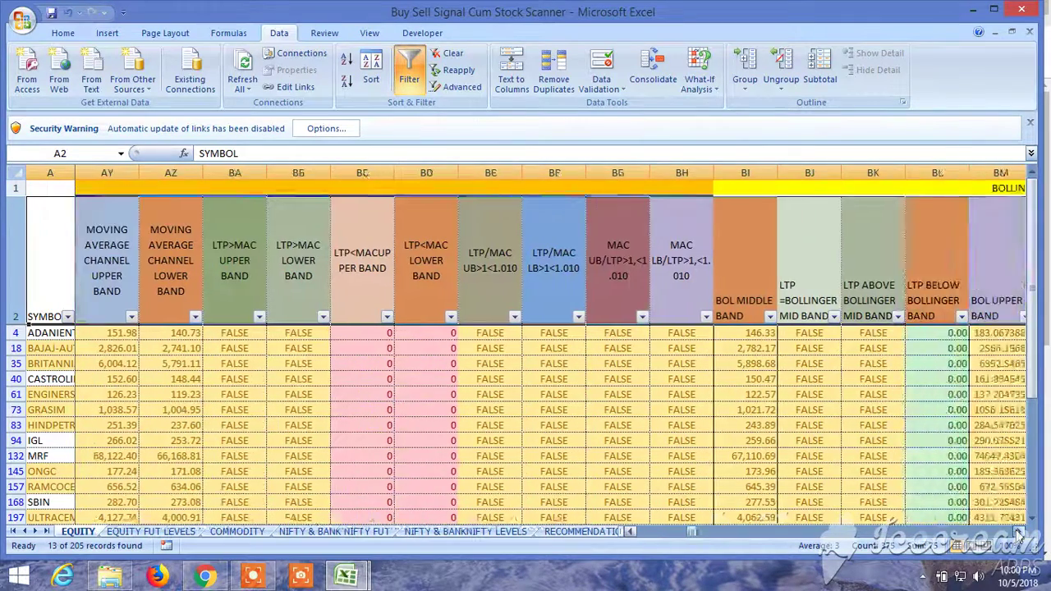
left_click(1019, 533)
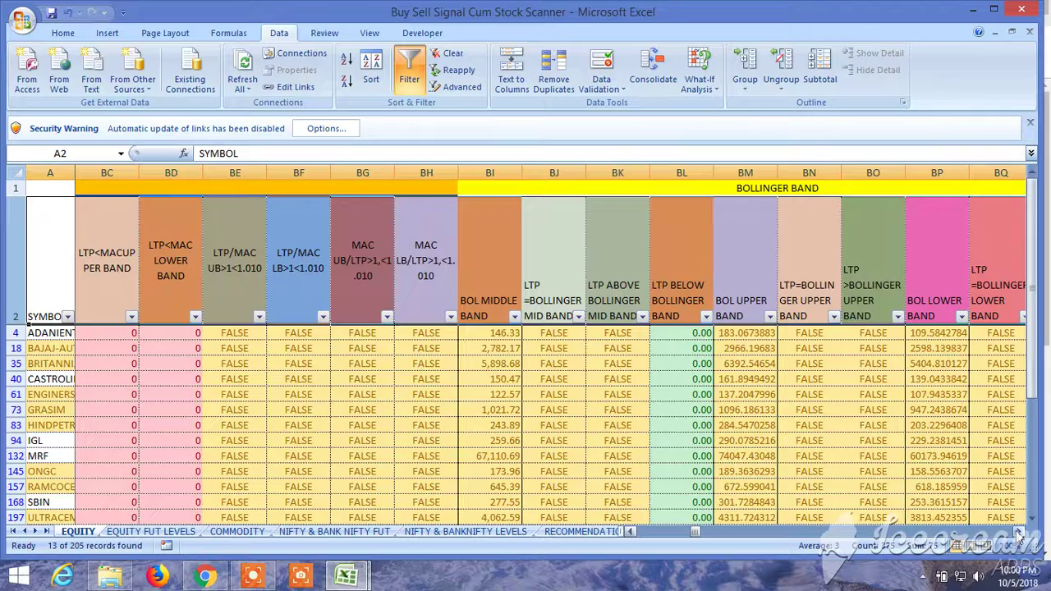
left_click(1018, 532)
left_click(1018, 532)
left_click(1019, 532)
left_click(1018, 532)
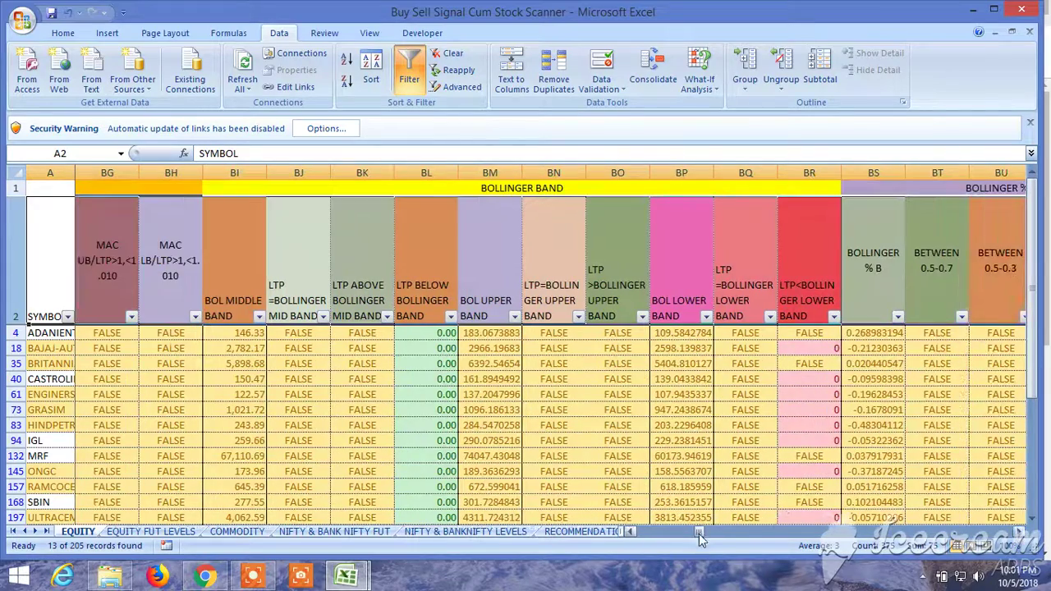
Step: Filter out FALSE from the NEW 2 W LOW column under NEW HIGH LOWS, keeping only 0
left_click_drag(700, 537, 714, 534)
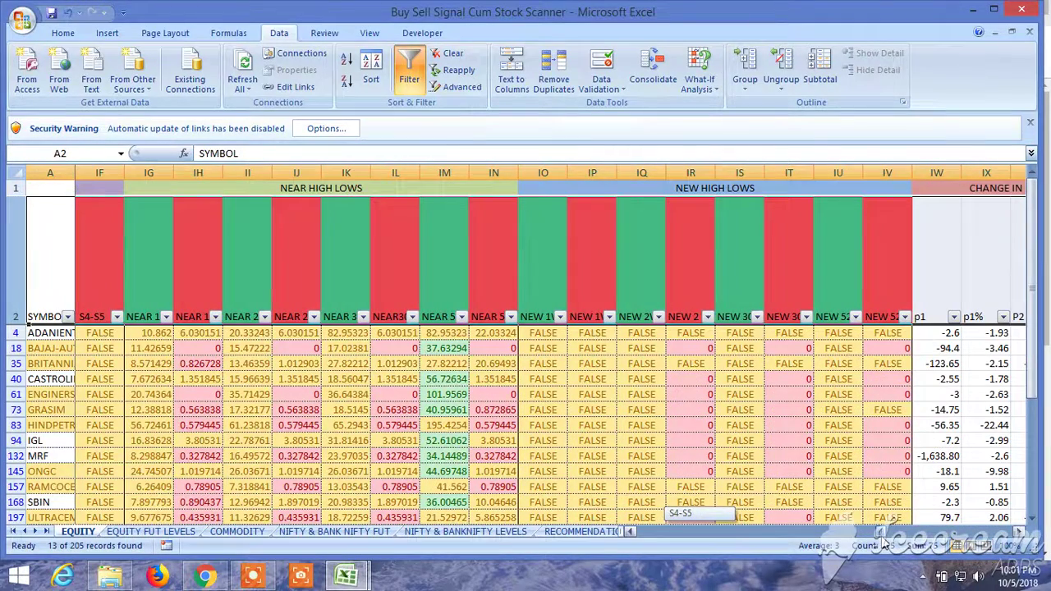
left_click_drag(882, 542, 881, 542)
left_click(707, 317)
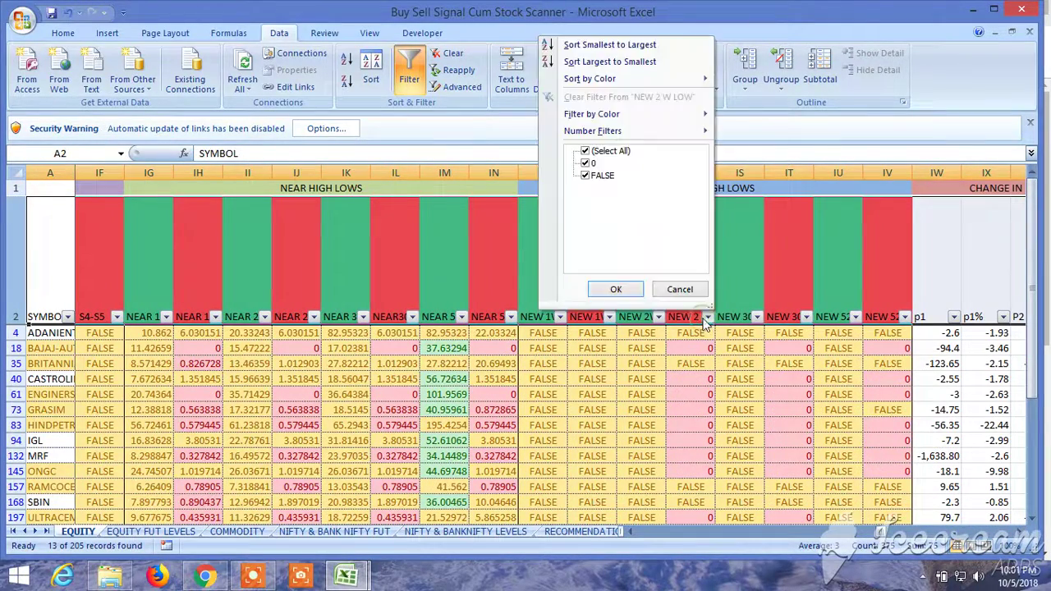
left_click(585, 176)
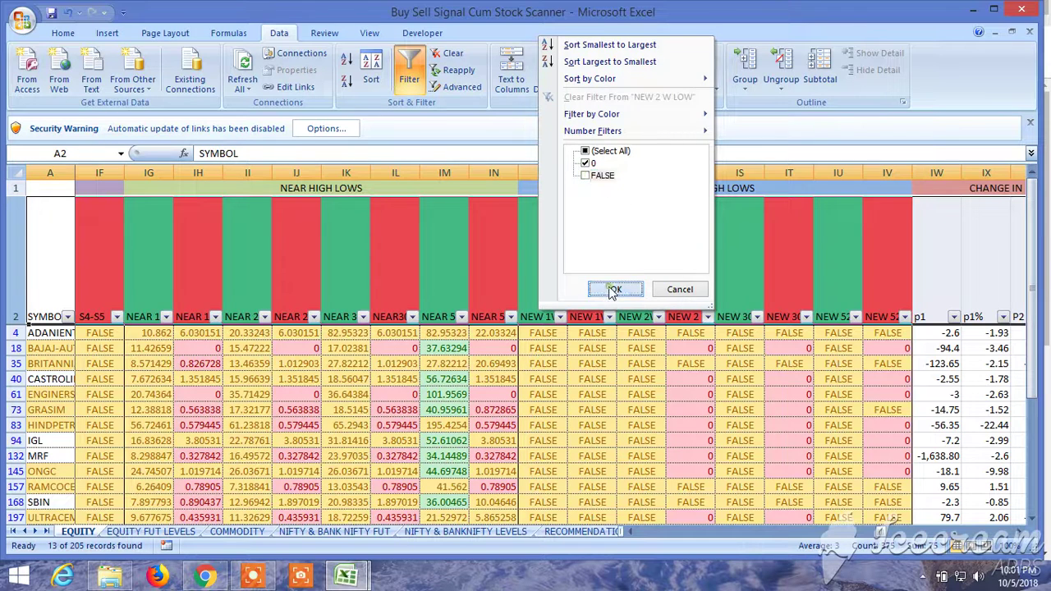
left_click(616, 289)
Step: Filter out FALSE from the NEW 52W LOW column under NEW HIGH LOWS, keeping only 0
left_click(807, 317)
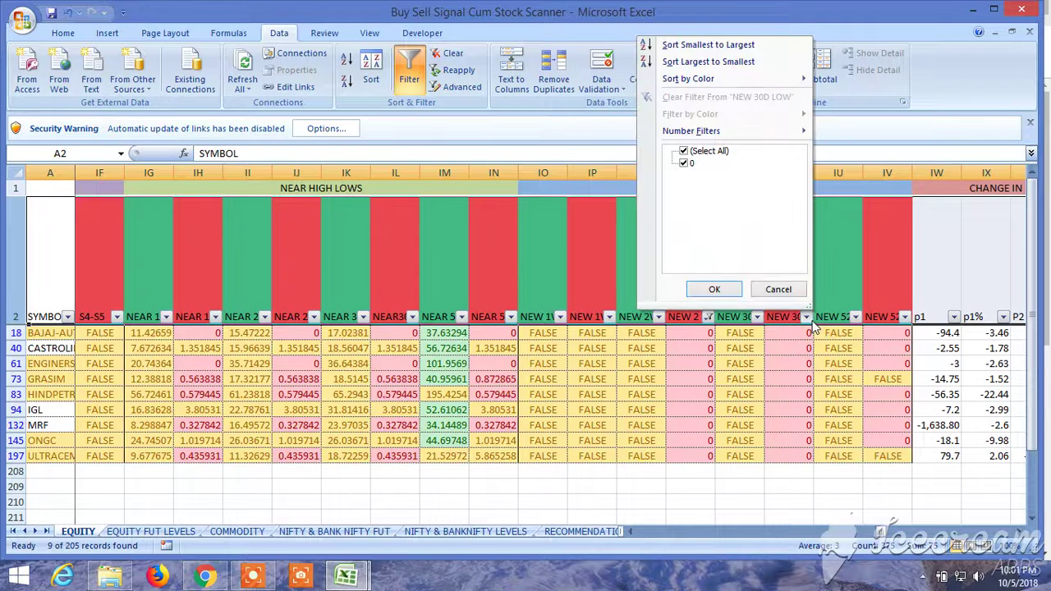
left_click(778, 290)
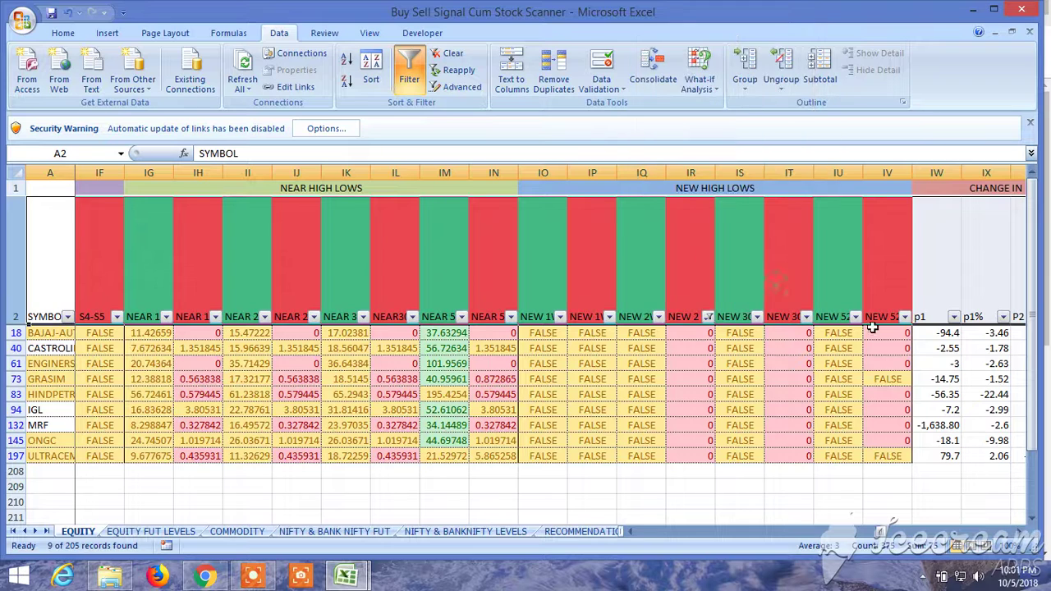
left_click(903, 316)
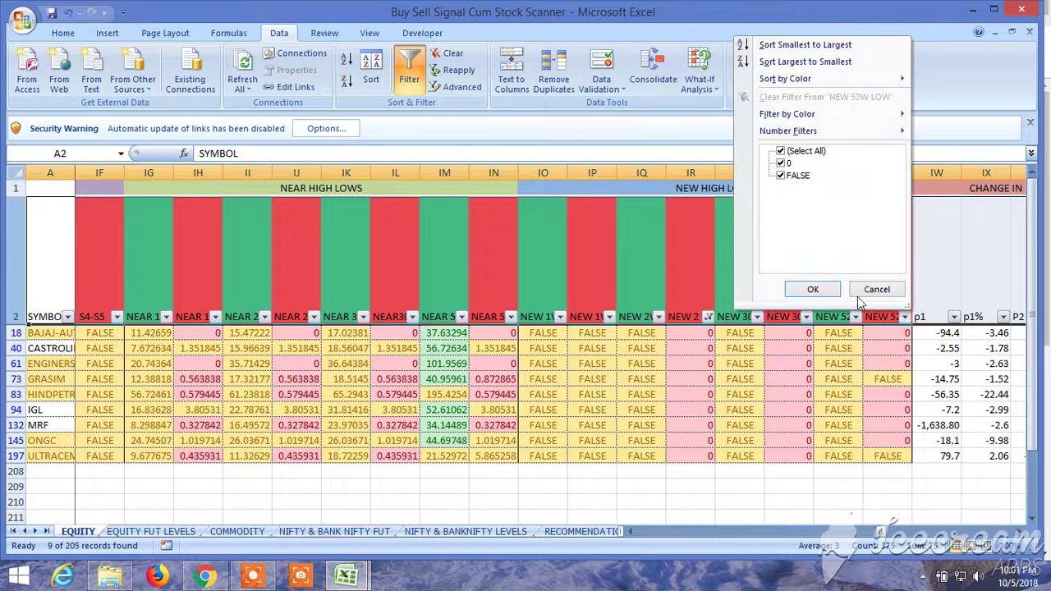
left_click(781, 175)
left_click(813, 289)
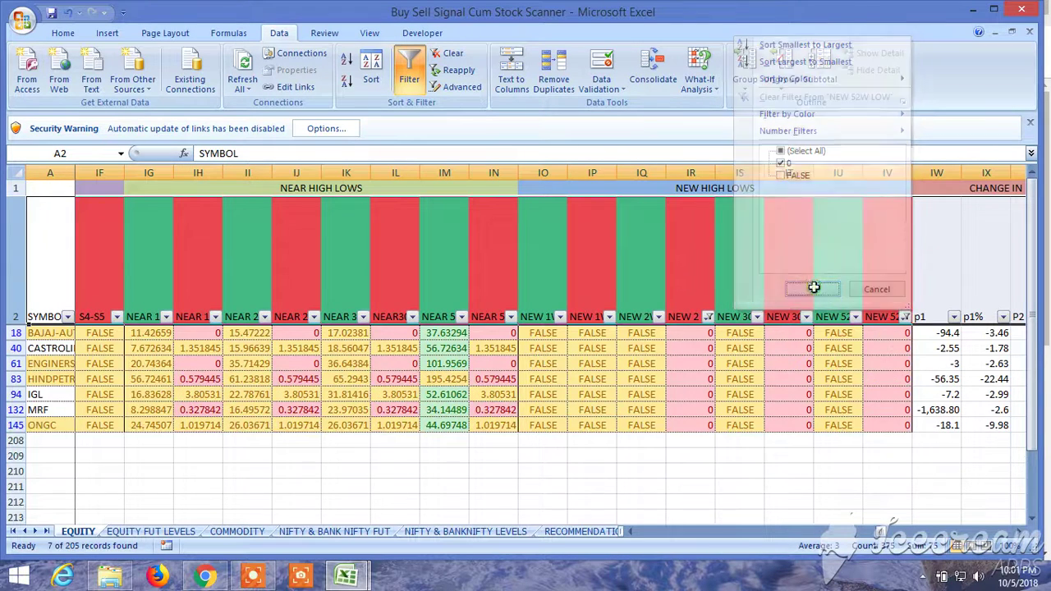
Step: Filter the BEARISH column of the Ichimoku conversion line/base line cross to show only TRUE rows
left_click_drag(894, 532, 773, 530)
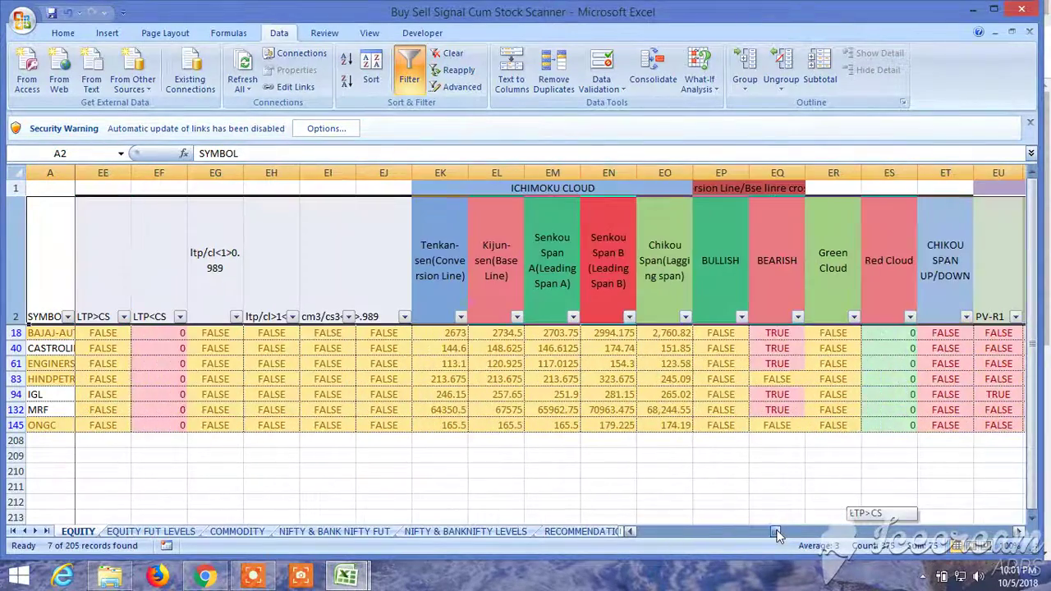
left_click(798, 317)
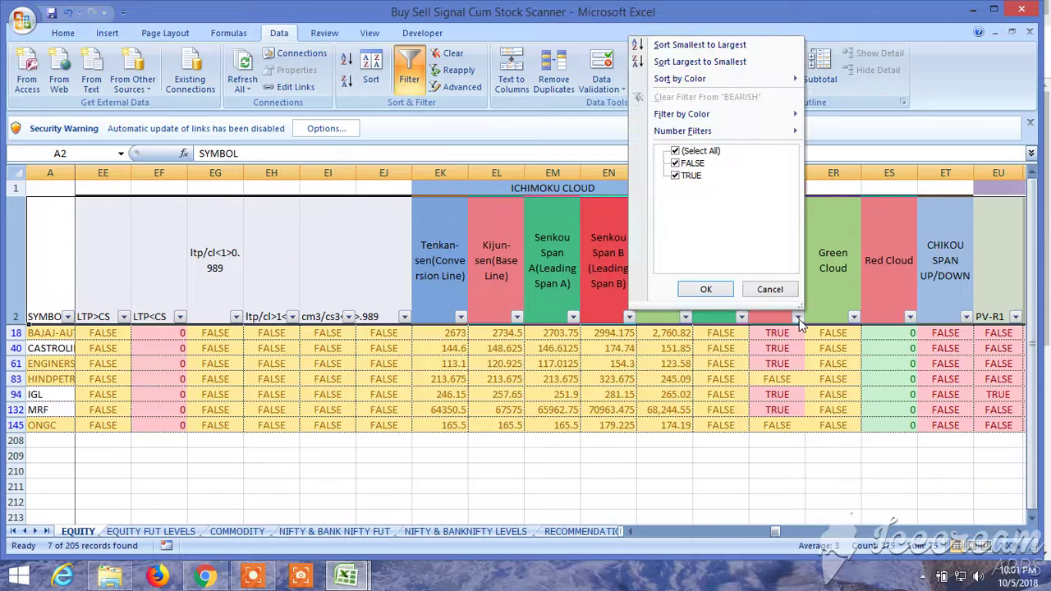
left_click(675, 163)
left_click(705, 289)
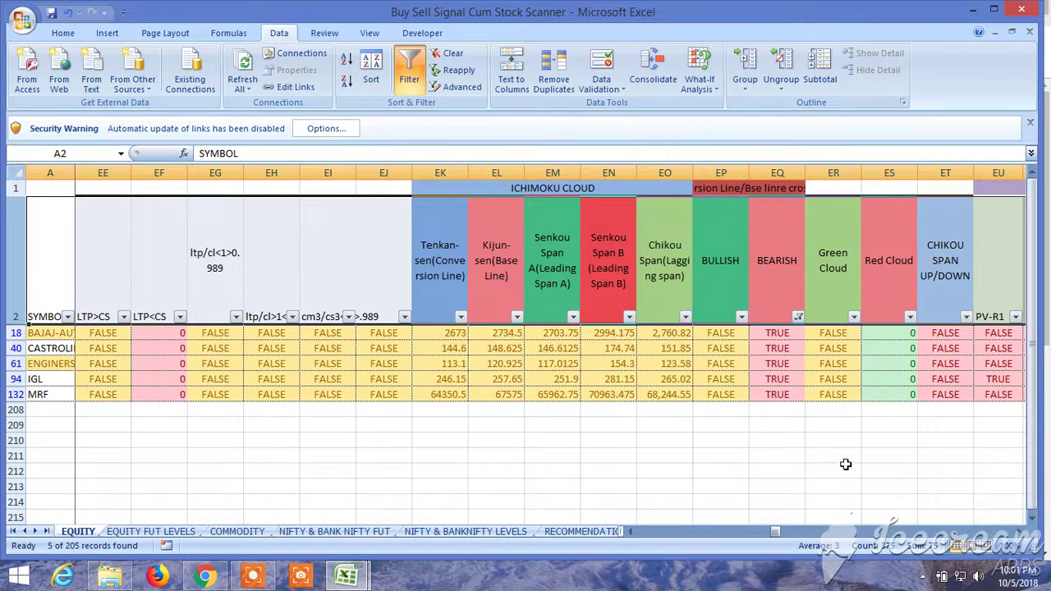
Step: Filter the PV-S1 column under LTP POSITION COMPARED TO BUY SELL LEVEL INTRADAY to show only TRUE rows
left_click(1017, 532)
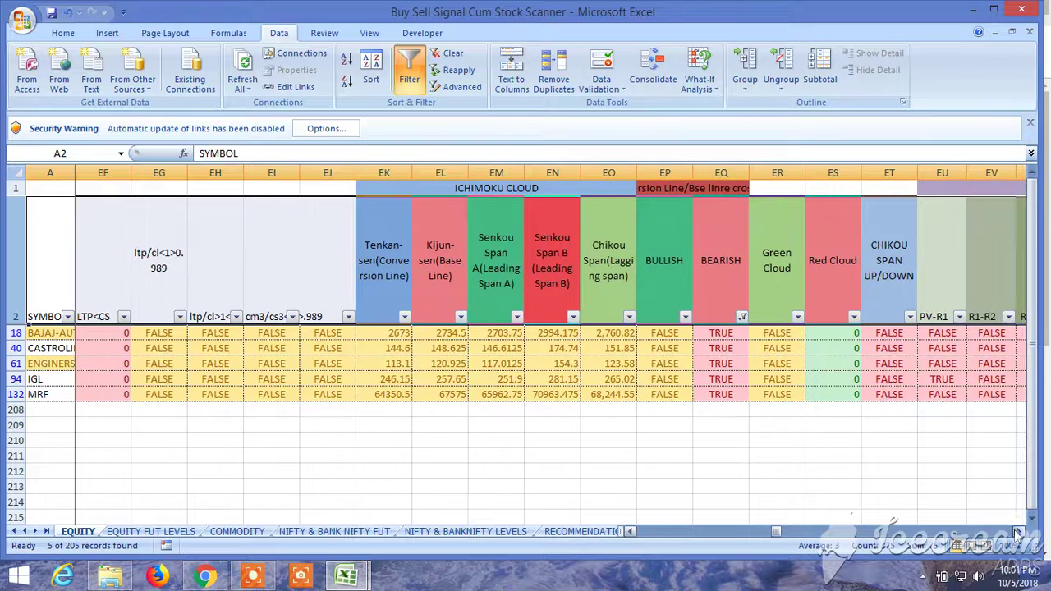
left_click(700, 317)
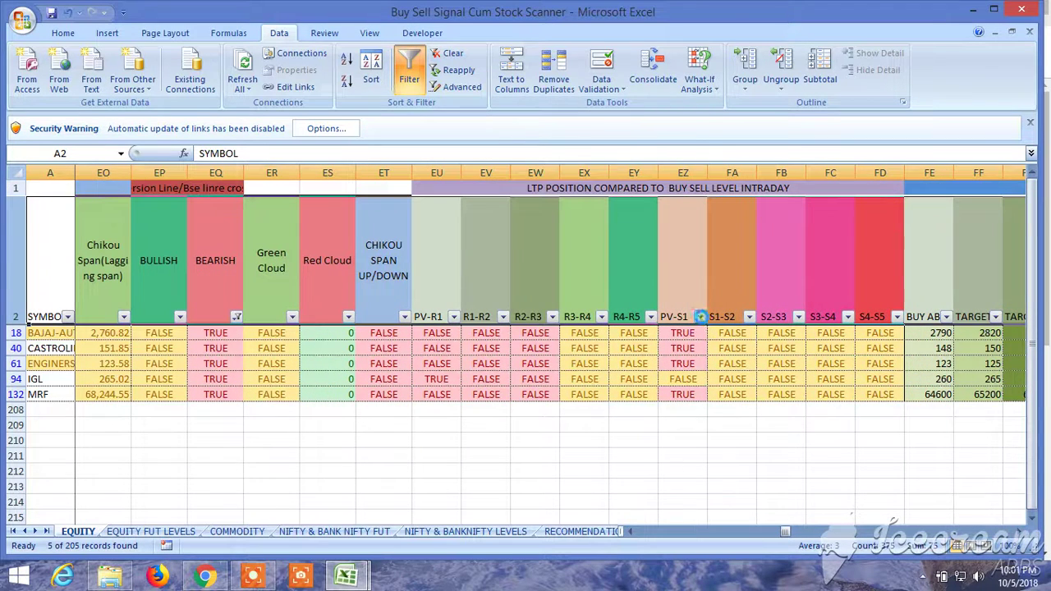
left_click(577, 163)
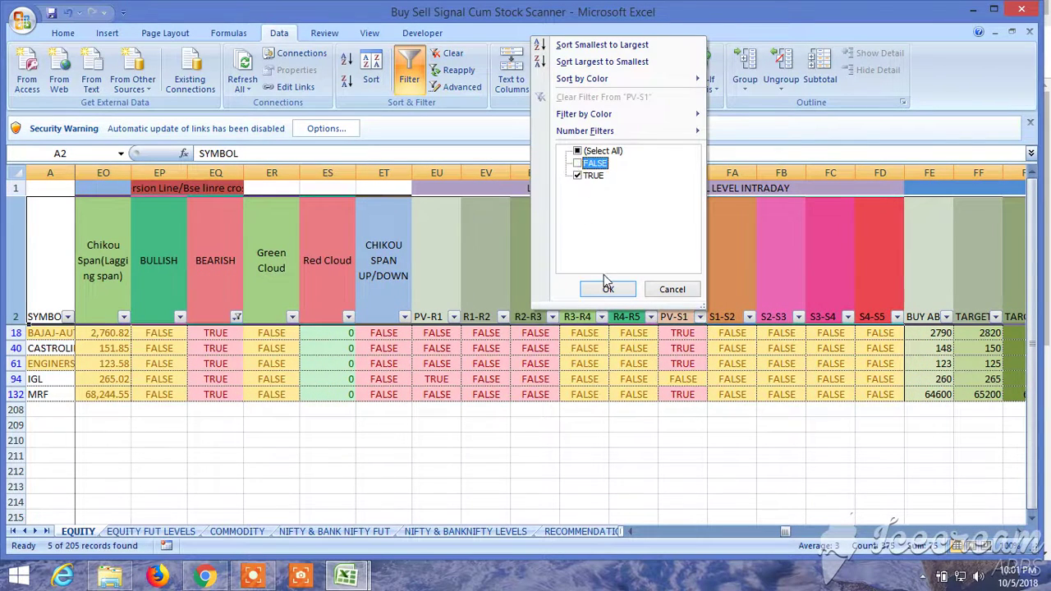
left_click(607, 289)
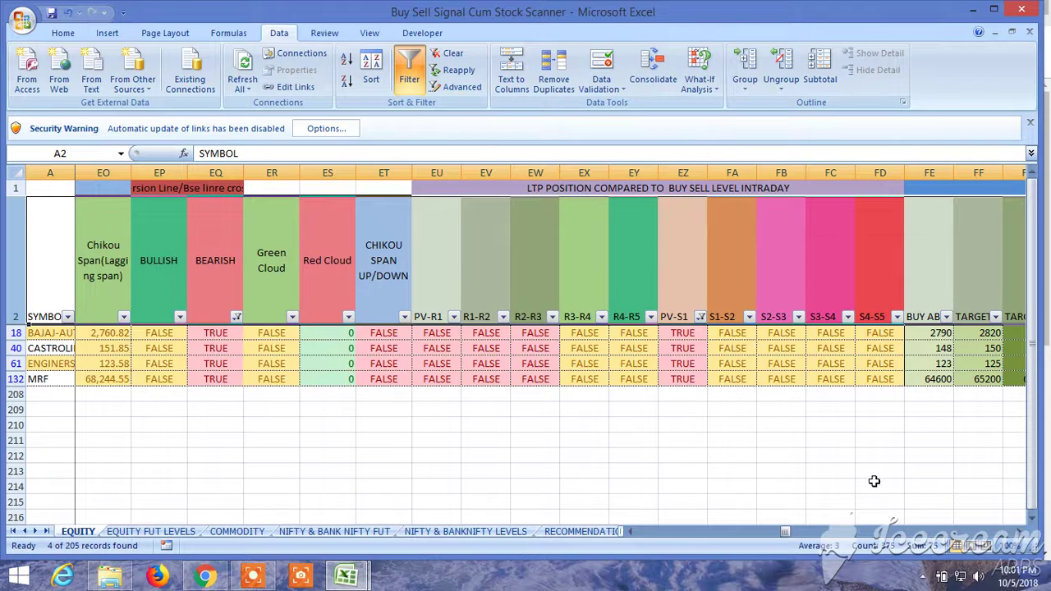
Step: Filter the S2-S3 column under the positional trade MA15 LTP position to show only TRUE rows
left_click_drag(1016, 532, 1017, 532)
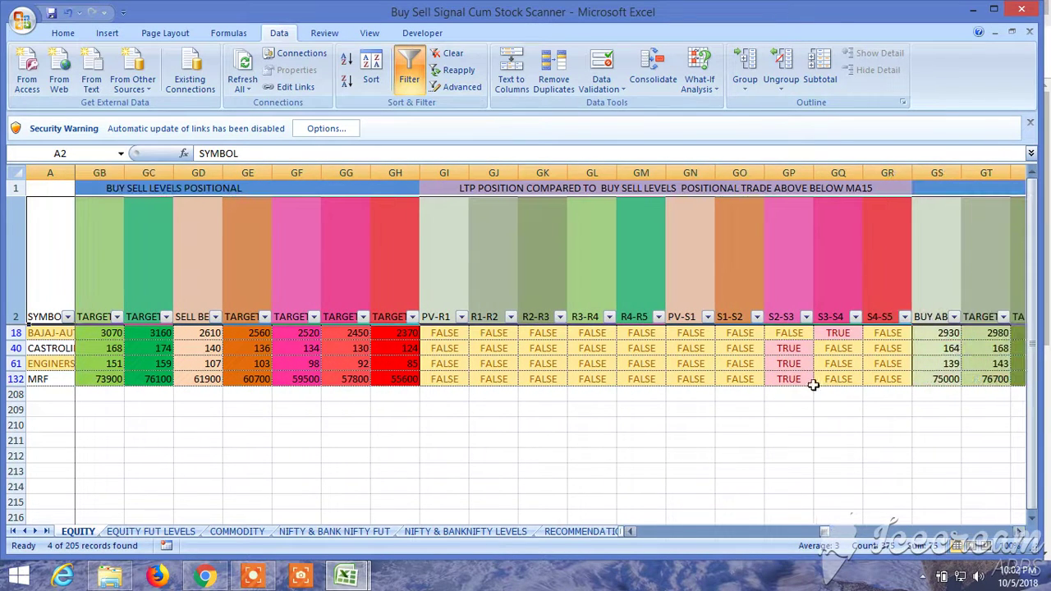
left_click(806, 317)
left_click(683, 164)
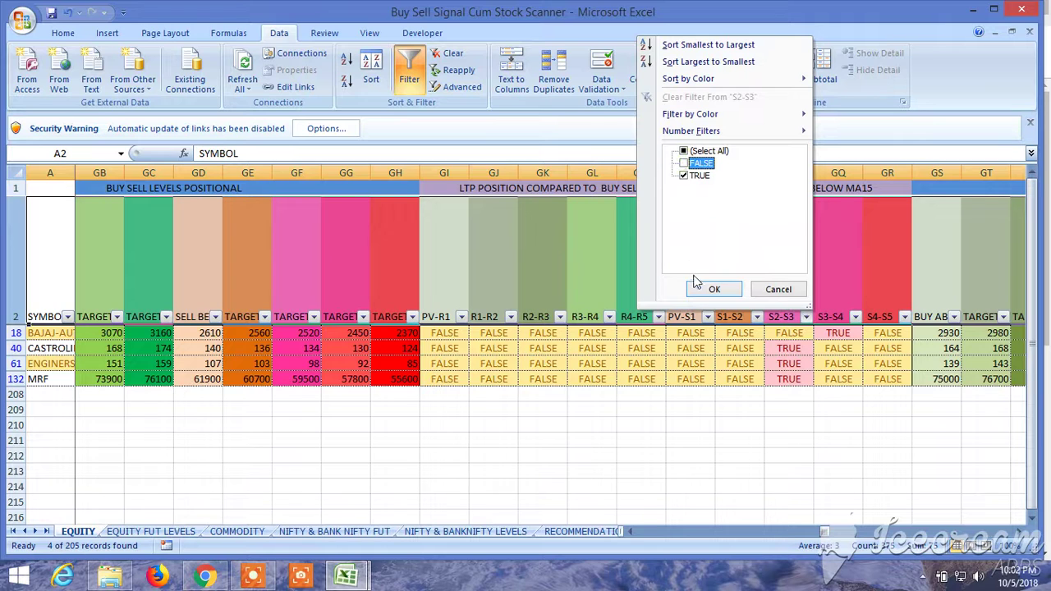
left_click(702, 287)
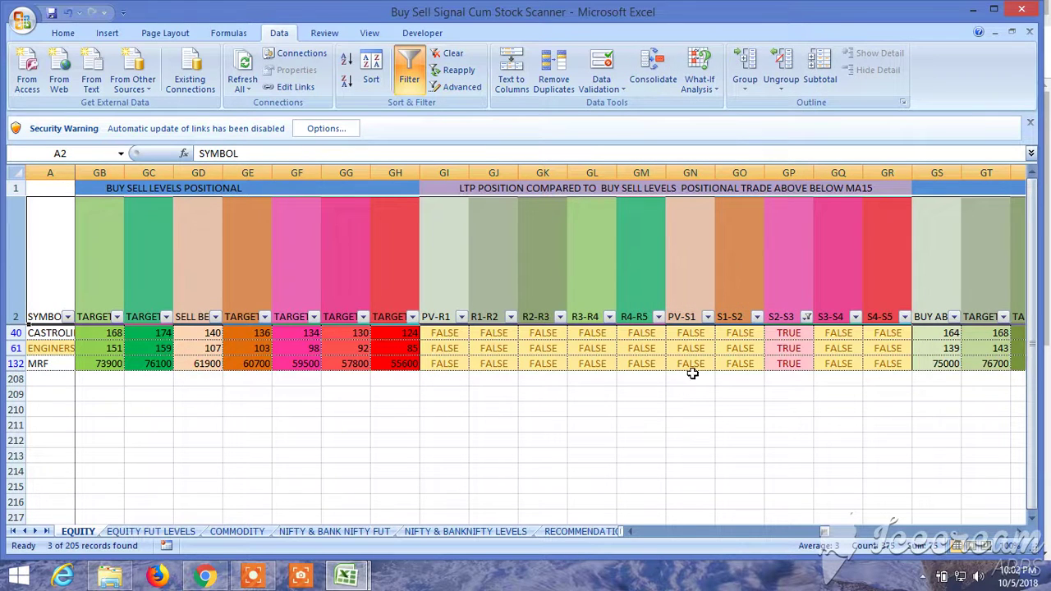
Step: Include FALSE rows again in the positional S2-S3 filter
left_click(804, 317)
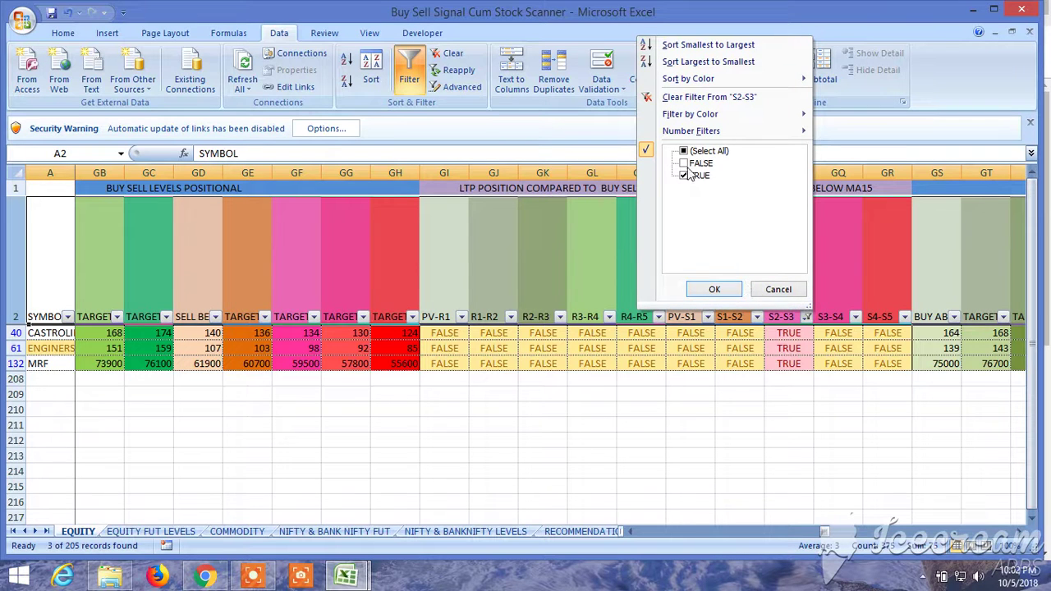
left_click(684, 163)
left_click(712, 289)
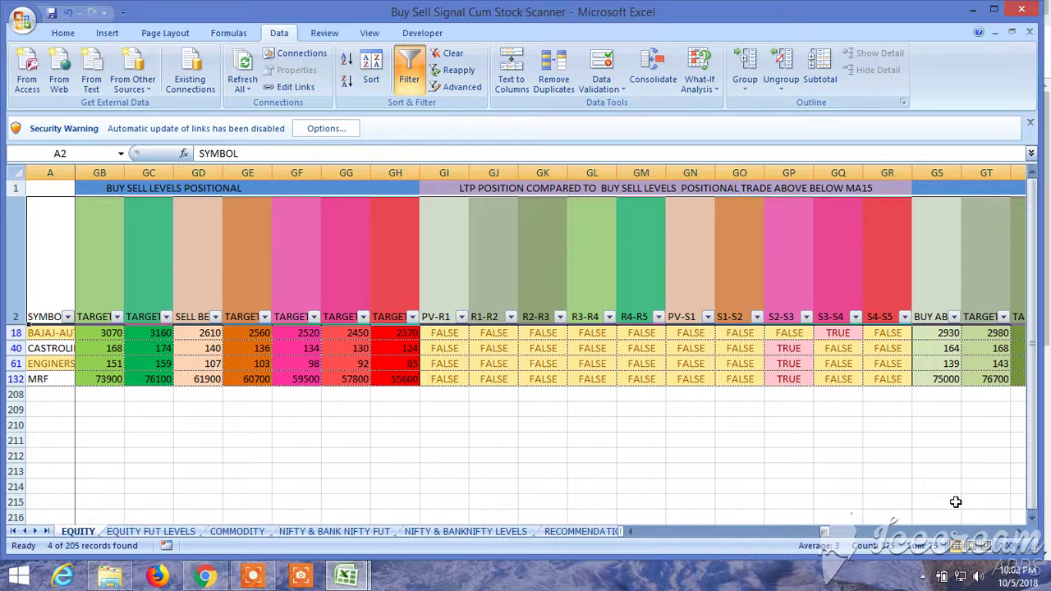
Step: Filter out FALSE from the LTP<LRF column beside the linear regression forecast, keeping only 0
left_click(1017, 532)
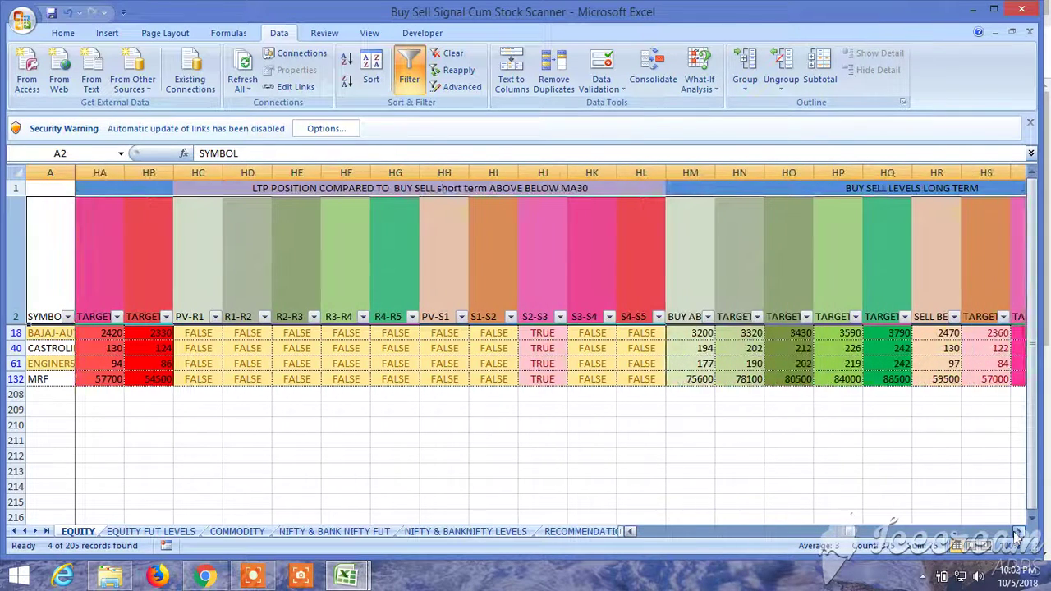
left_click(1017, 532)
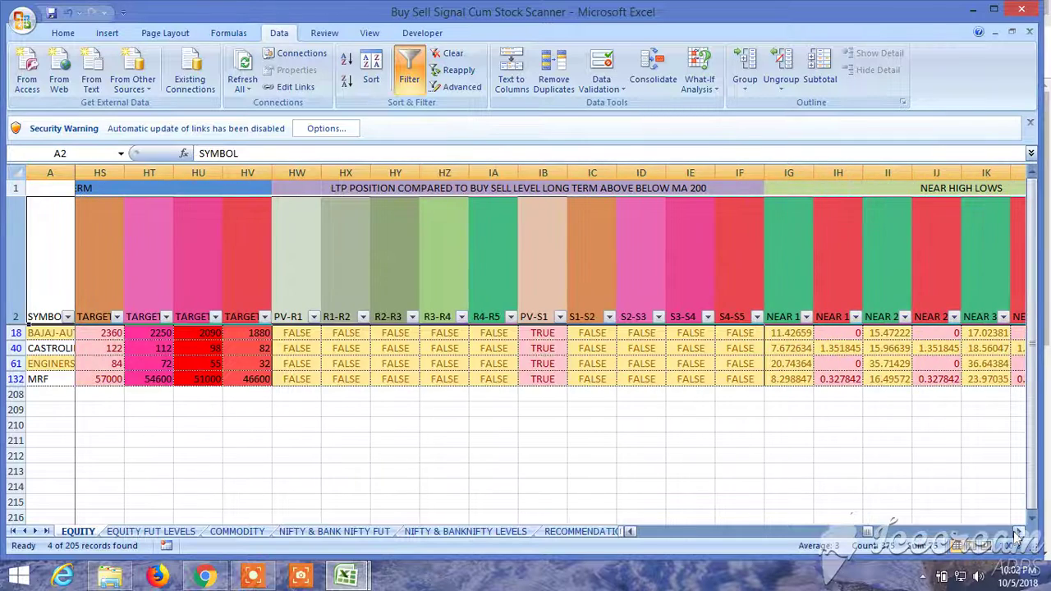
left_click_drag(866, 536, 760, 533)
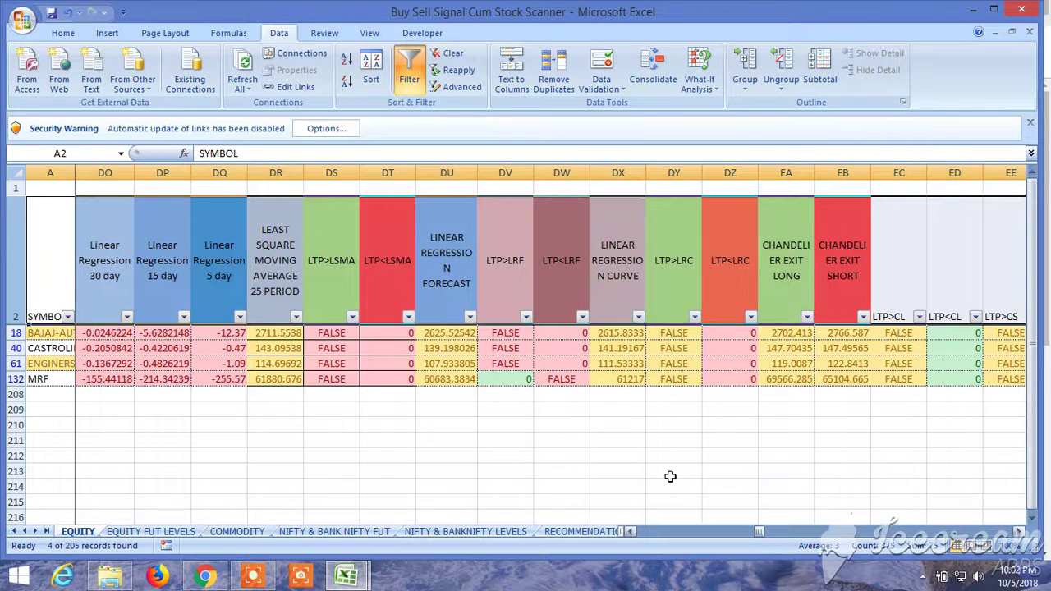
left_click(582, 317)
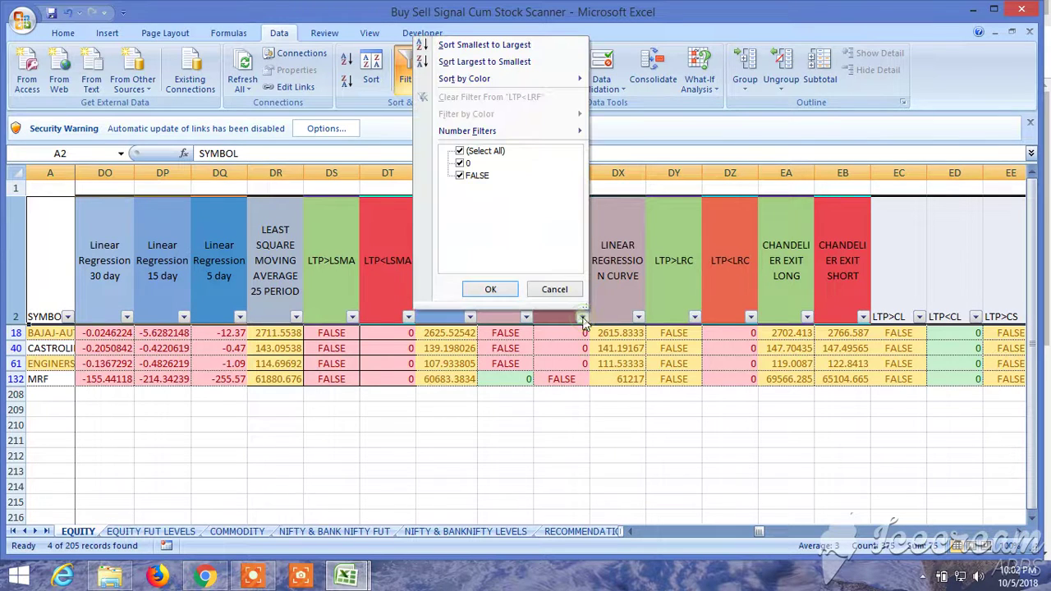
left_click(459, 176)
left_click(490, 289)
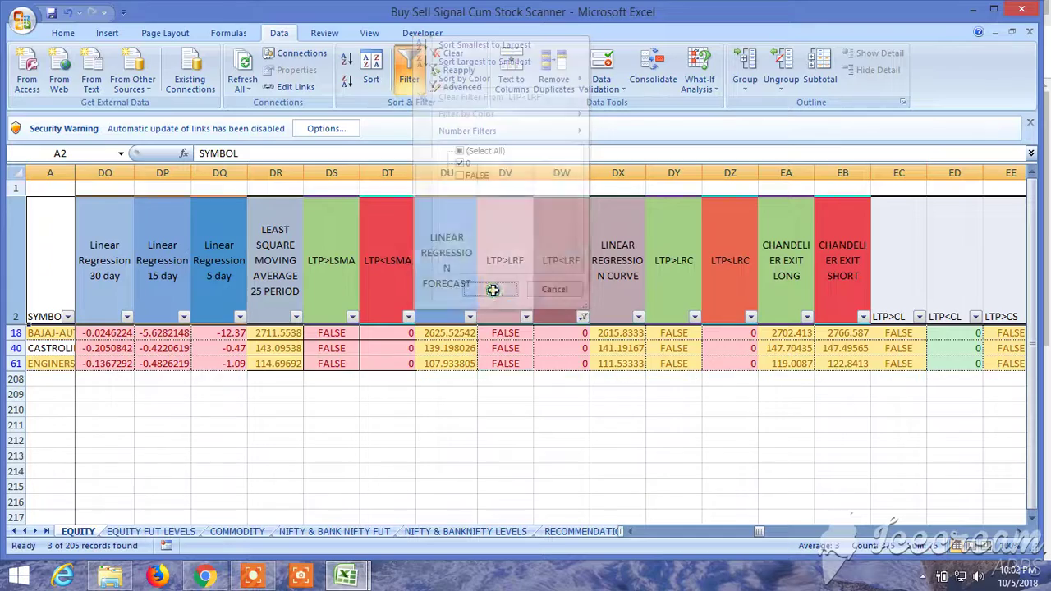
Step: Review the intraday buy/sell levels and the NEW BUY SELL LEVEL 1 and LEVEL 2 INTRADAY columns for the shortlisted stocks
left_click_drag(759, 532, 642, 540)
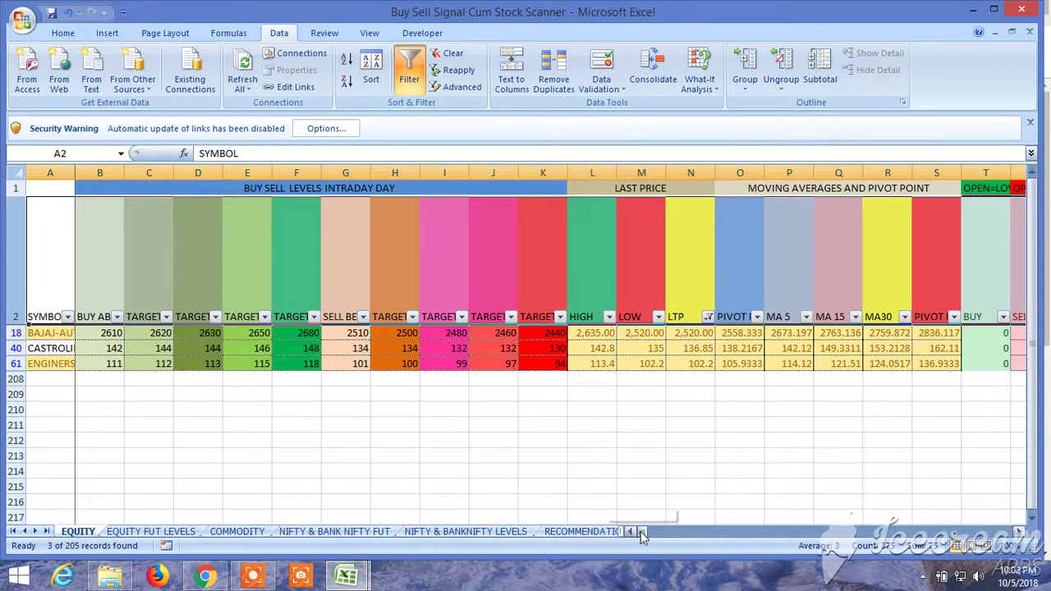
left_click_drag(641, 532, 971, 535)
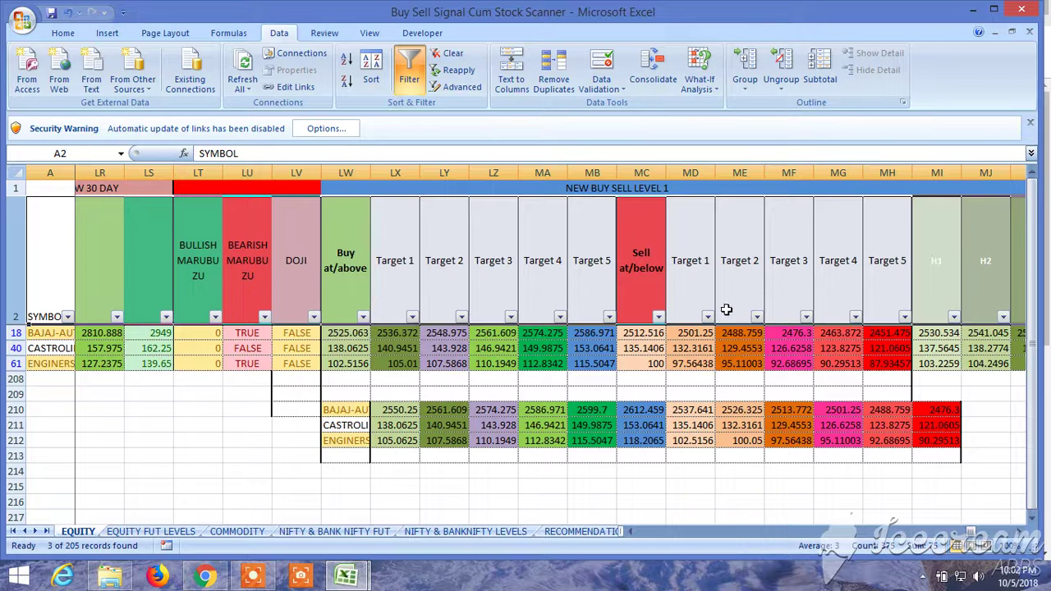
left_click(1017, 532)
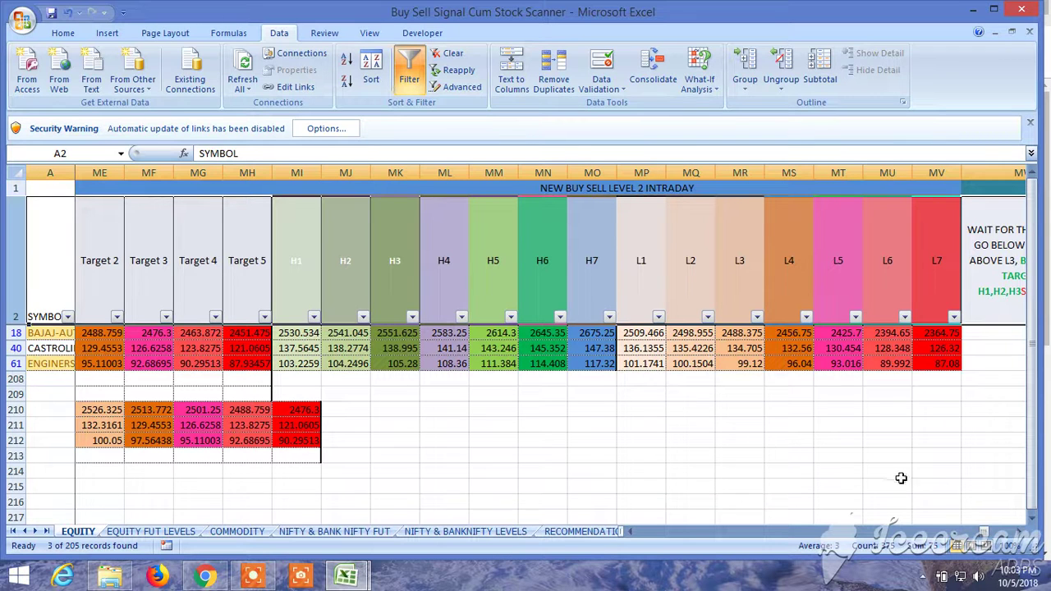
left_click(1018, 532)
left_click(1019, 532)
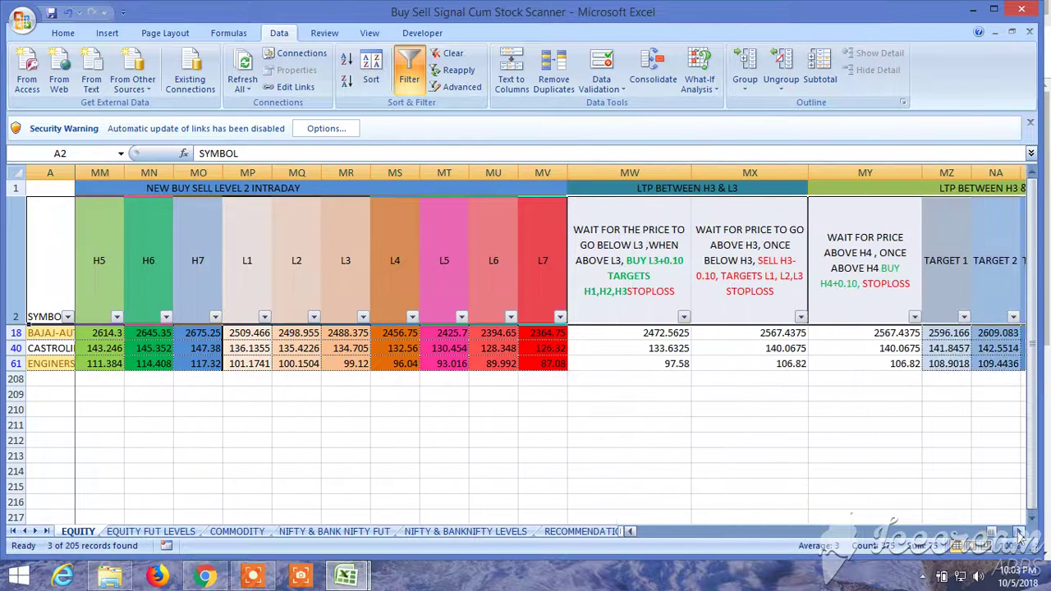
Step: Examine the trade condition columns from LTP BETWEEN H3 & L3 through LTP BELOW L4, then return to NEW BUY SELL LEVEL 1
left_click(1018, 532)
left_click(1018, 532)
left_click(1018, 532)
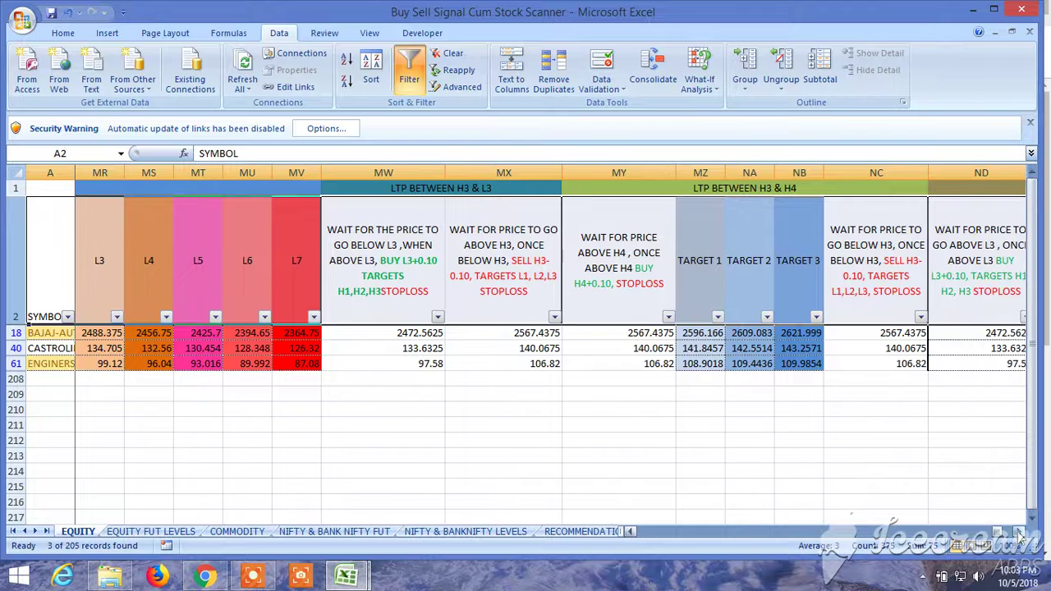
left_click(1018, 532)
left_click(1018, 532)
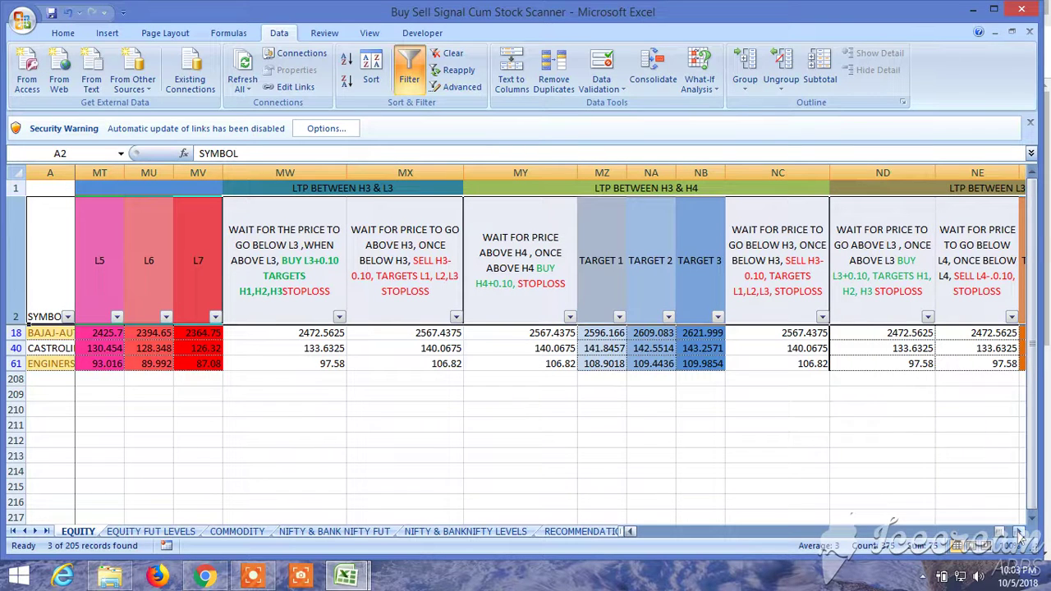
left_click(1018, 532)
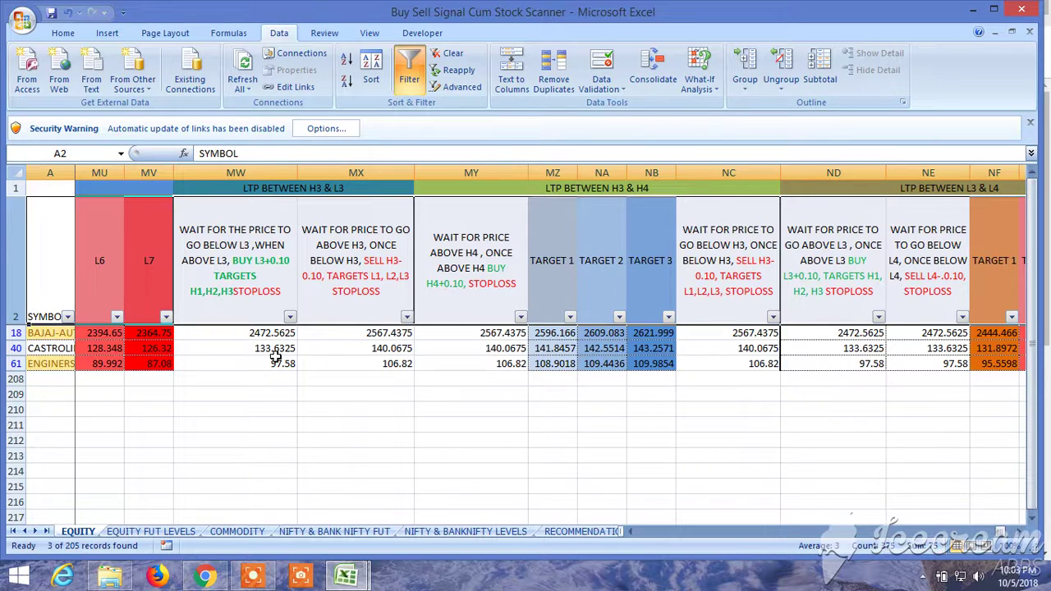
left_click(1018, 532)
left_click(1018, 532)
left_click(1018, 532)
left_click(1018, 532)
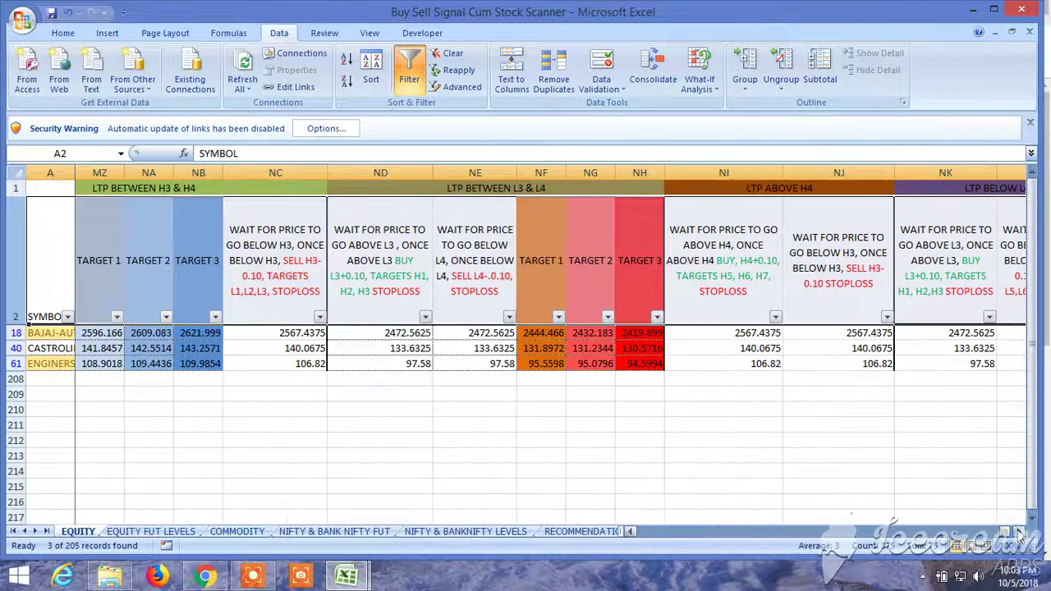
left_click(1018, 532)
left_click(1018, 532)
left_click(1018, 532)
left_click(1018, 532)
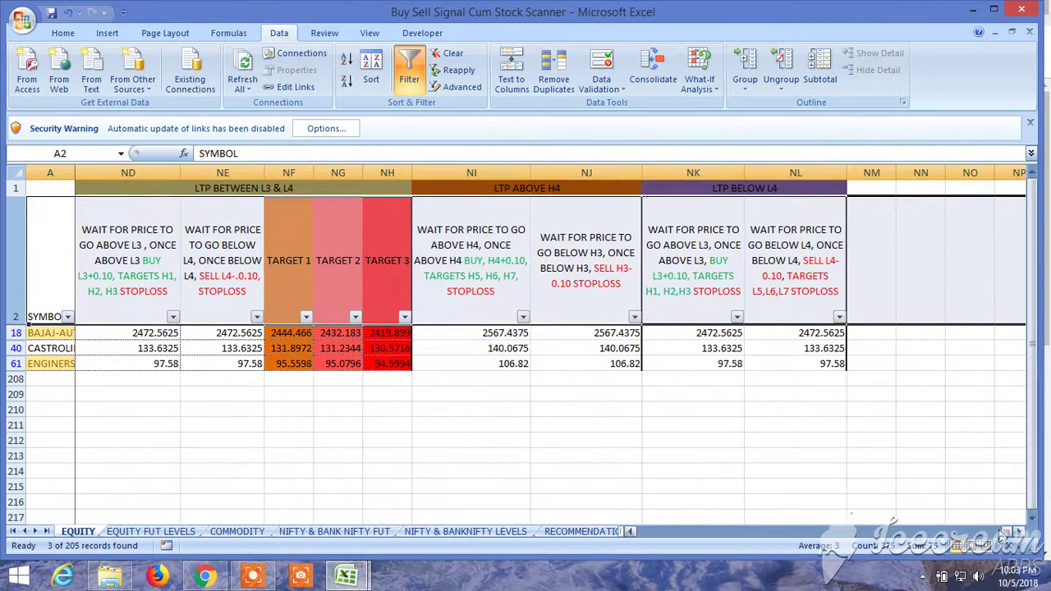
left_click_drag(1003, 536, 974, 535)
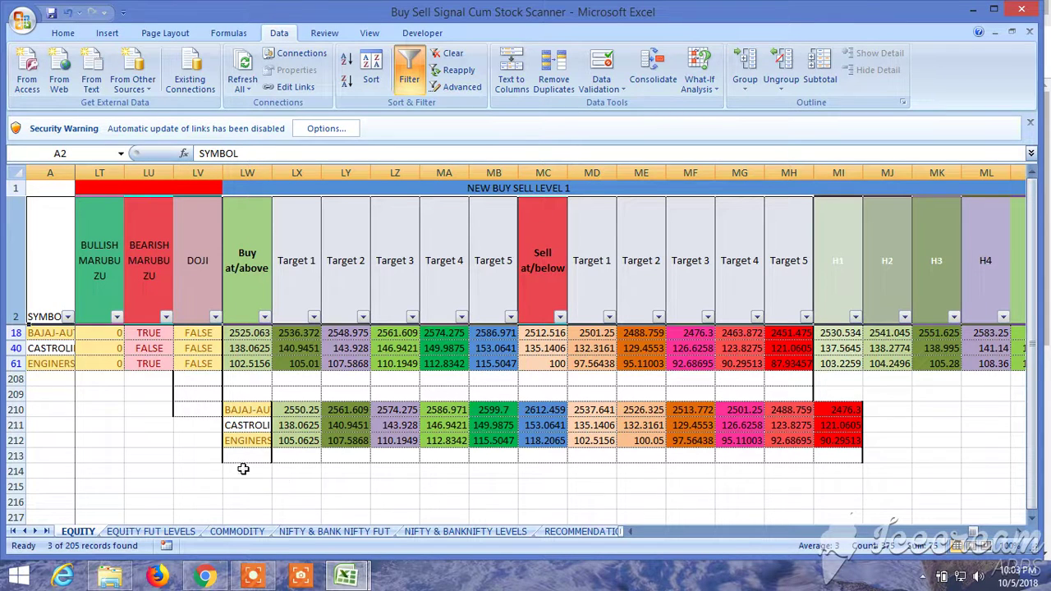
Step: Open the NIFTY & BANKNIFTY LEVELS sheet and review its Fibonacci, pivot, resistance and support levels
left_click(444, 535)
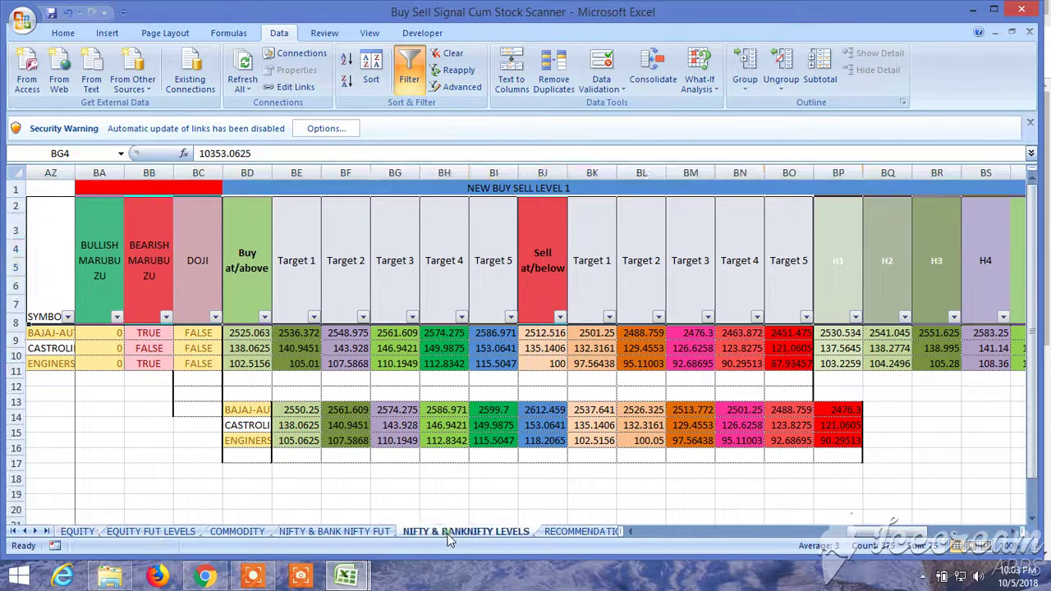
left_click_drag(892, 532, 677, 532)
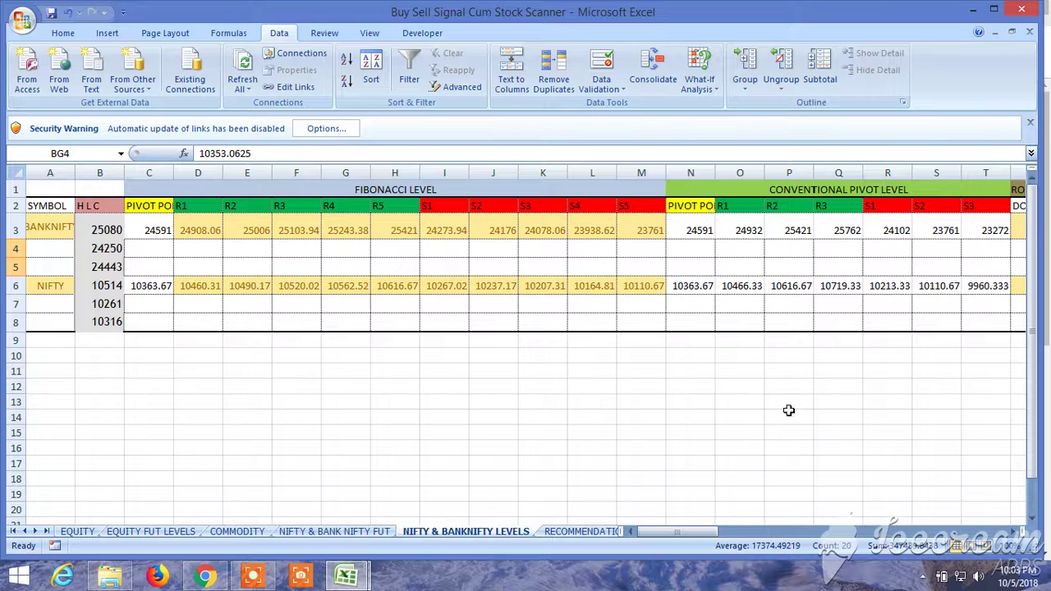
left_click_drag(703, 536, 716, 539)
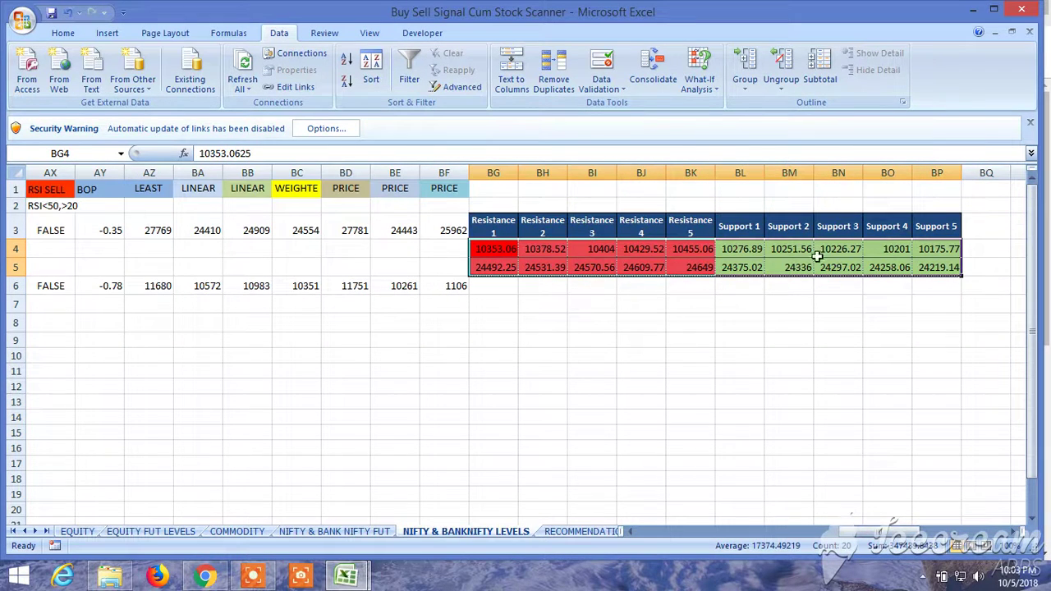
Step: Switch to Chrome and examine the calls and puts in the NSE option chain for BAJAJ-AUTO
left_click(206, 575)
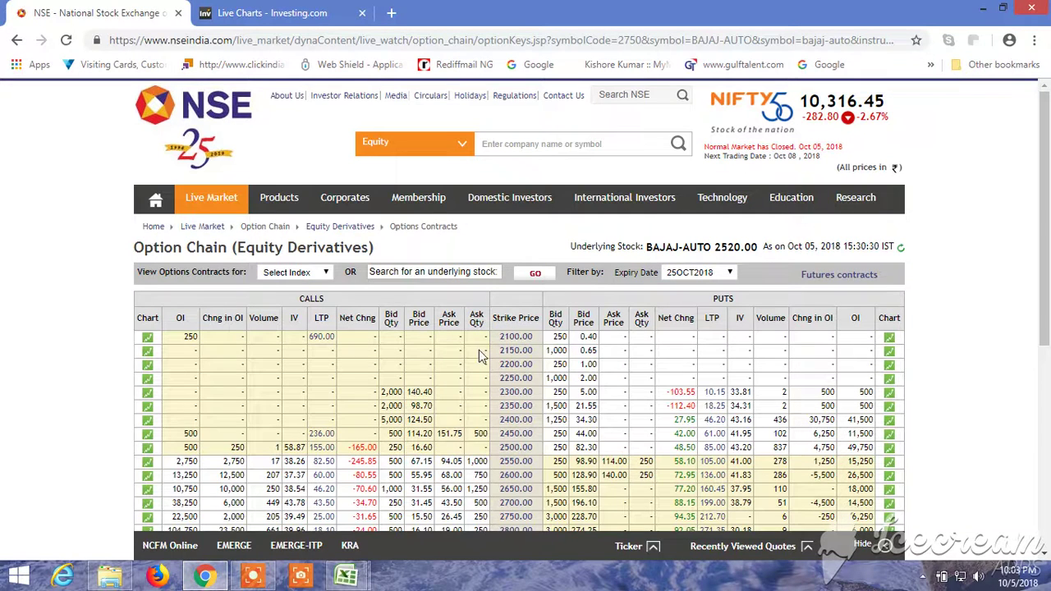
scroll(480, 355, "down", 2)
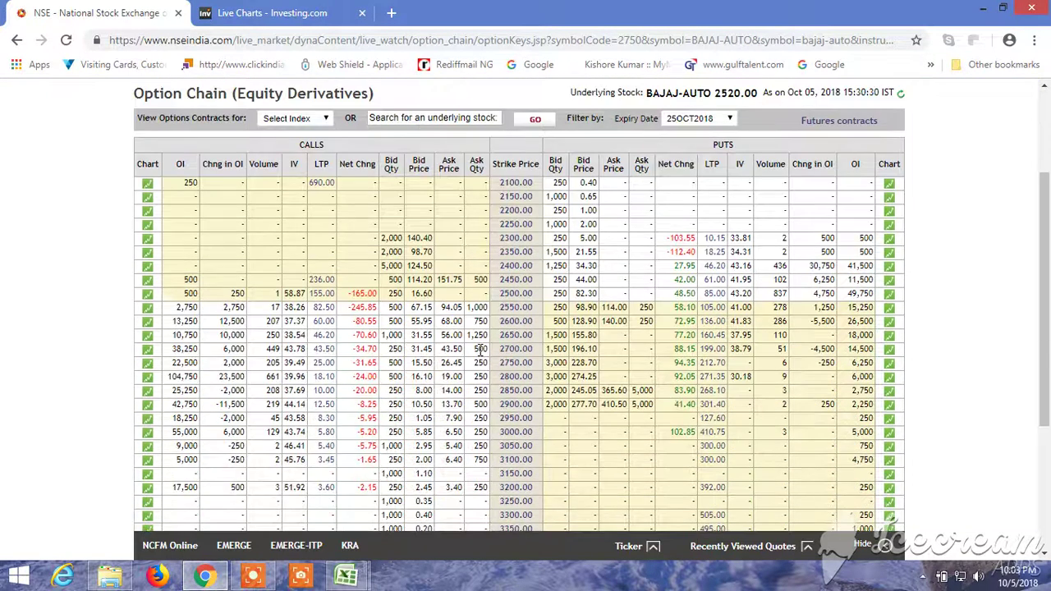
scroll(480, 349, "up", 2)
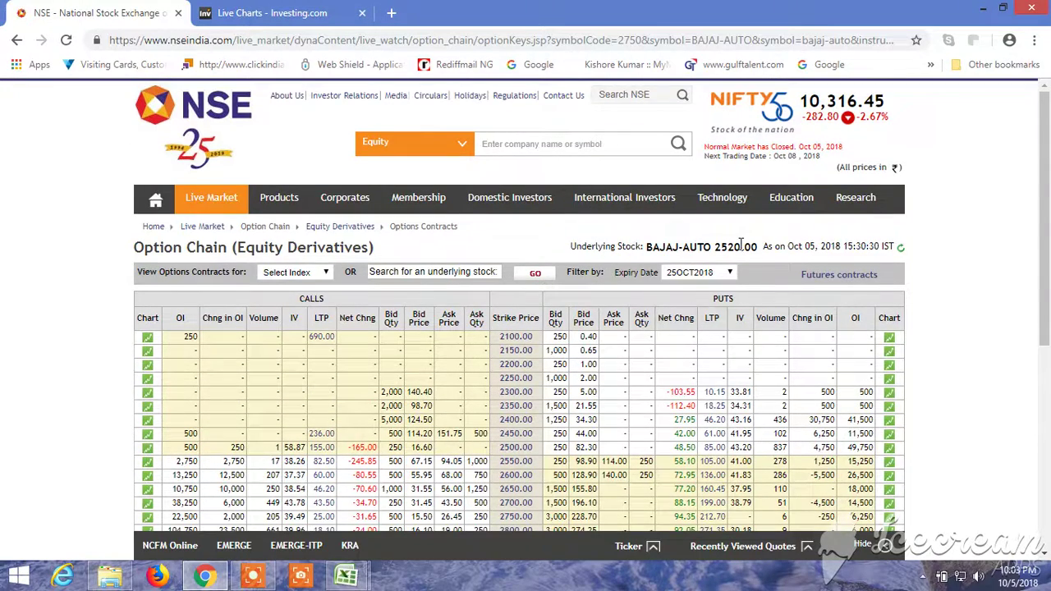
scroll(517, 353, "down", 3)
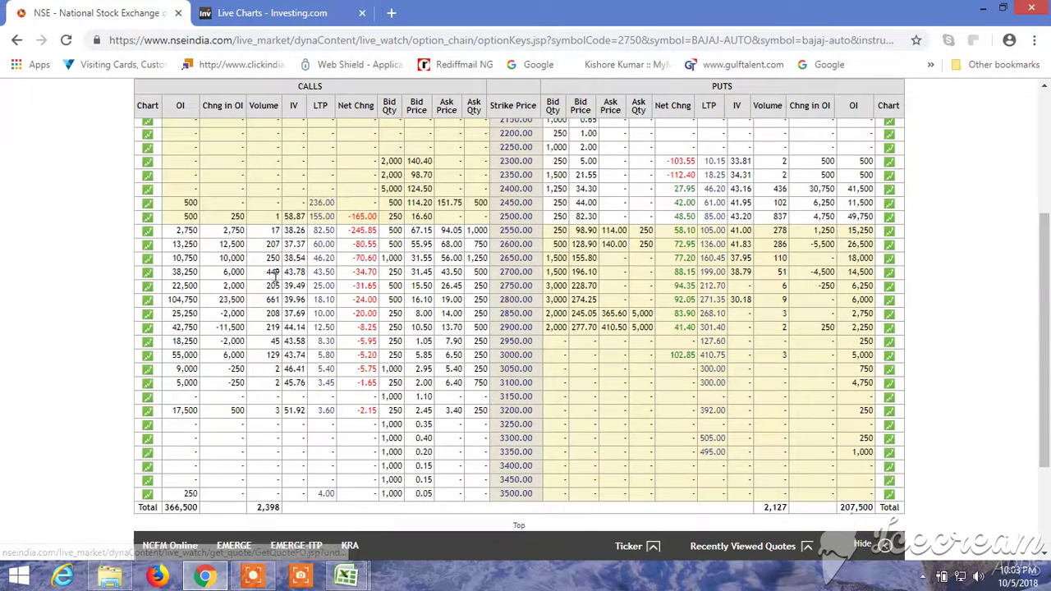